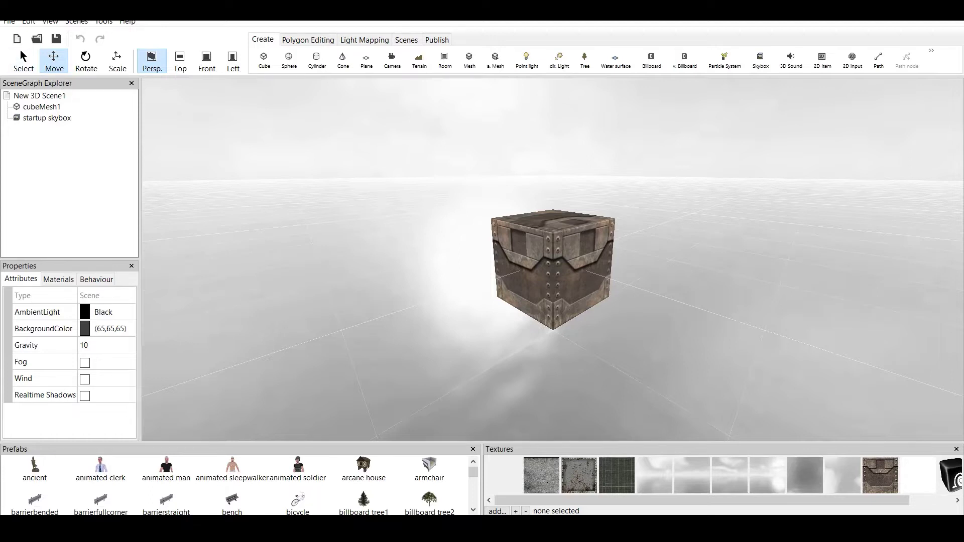
# Step: Delete the startup skybox and the default cube mesh so the scene is empty
pyautogui.click(47, 118)
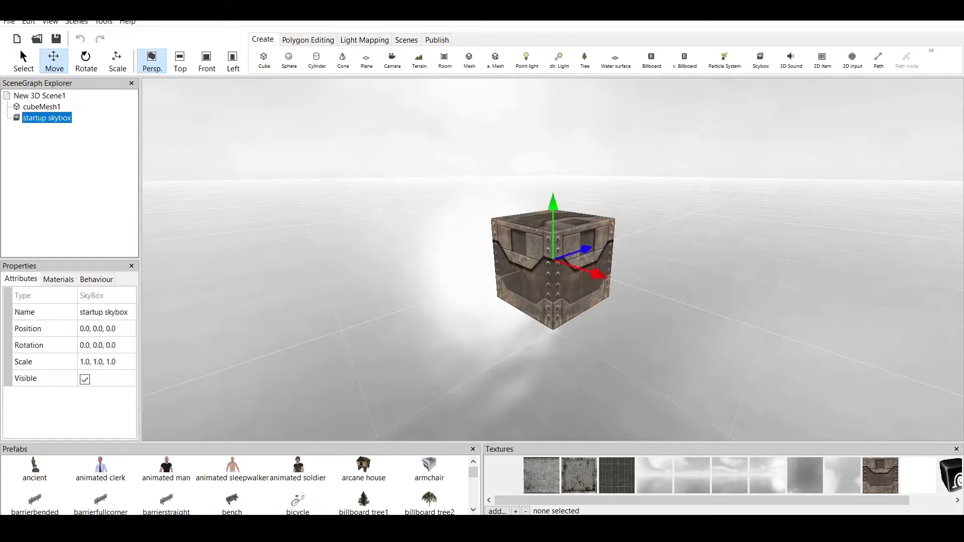
pyautogui.rightClick(50, 118)
pyautogui.click(70, 135)
pyautogui.rightClick(42, 106)
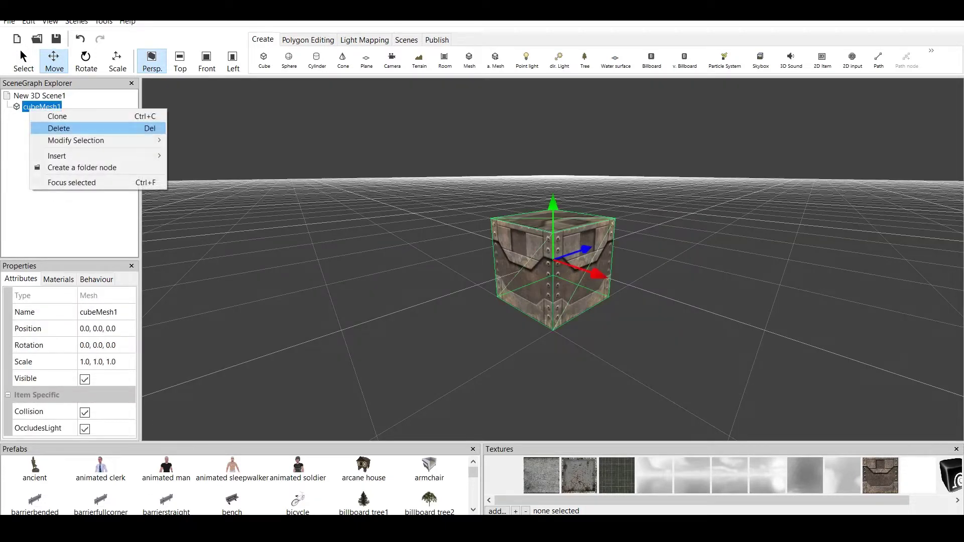
pyautogui.click(70, 127)
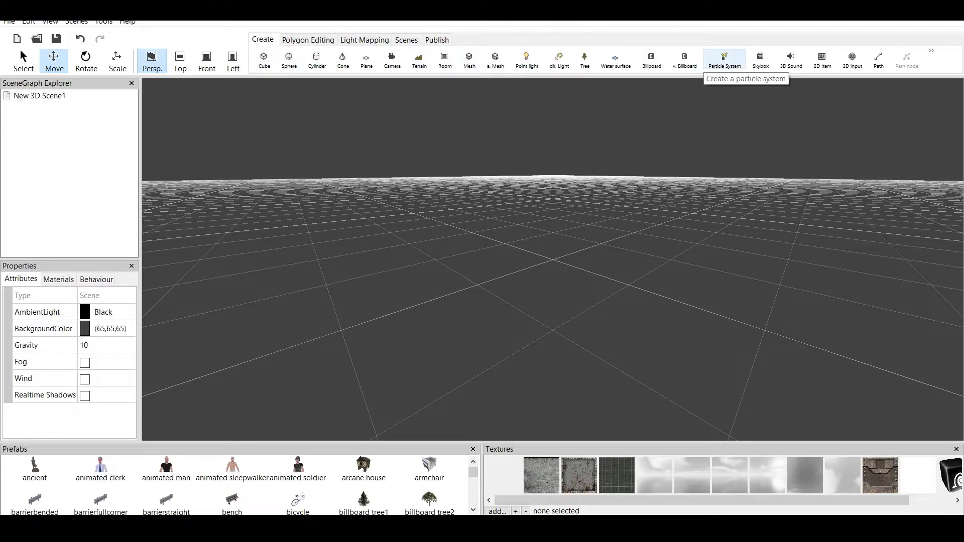
# Step: Add a particle system to the scene and keep it selected for editing
pyautogui.click(725, 59)
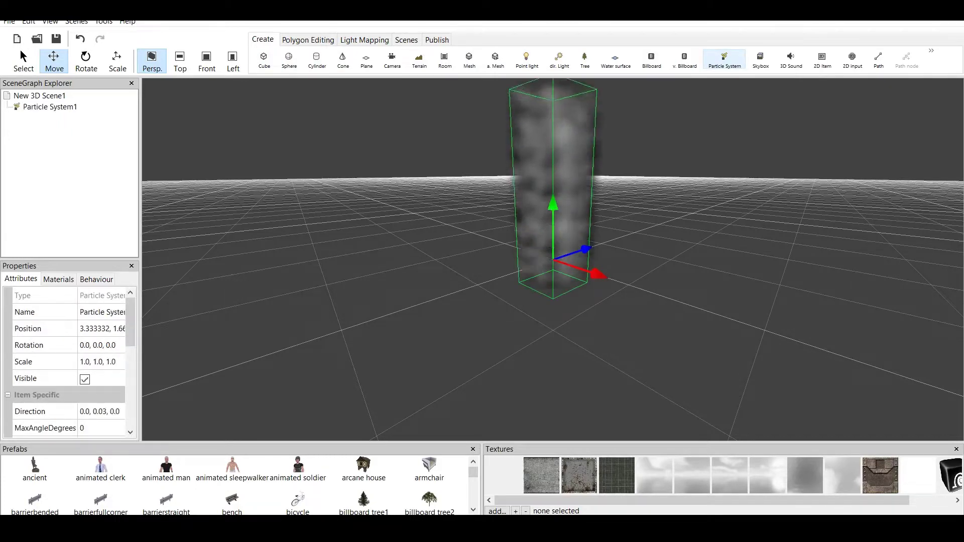
pyautogui.moveTo(577, 226); pyautogui.dragTo(568, 303, button='middle')
pyautogui.scroll(-3, 599, 336)
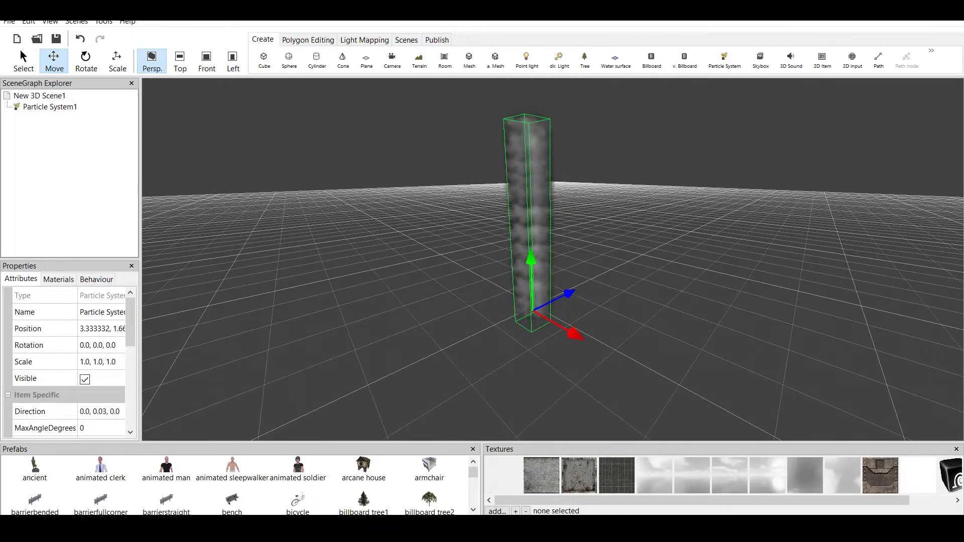
pyautogui.click(603, 301)
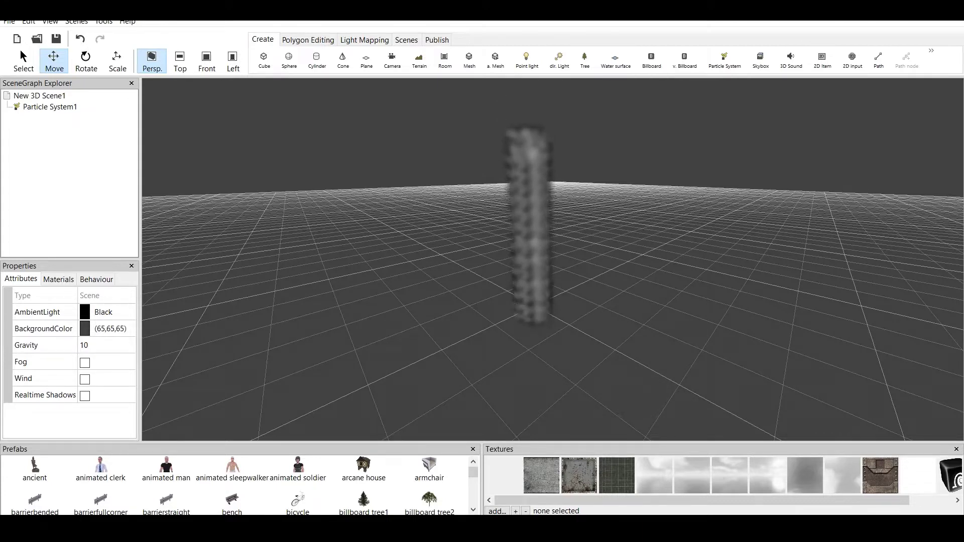
pyautogui.click(531, 226)
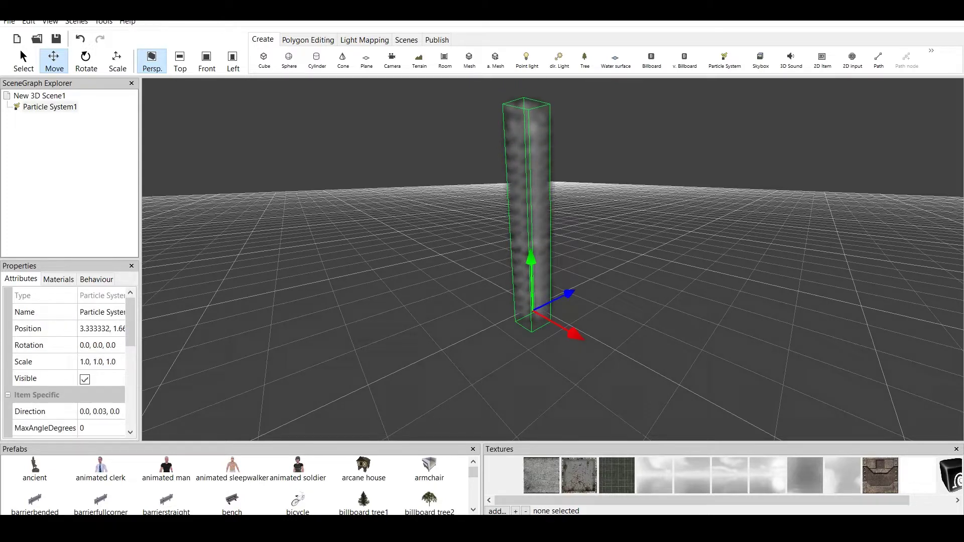
# Step: Set the particle system's Direction to 0.0, -0.03, 0.0 and raise the emitter well above the grid
pyautogui.moveTo(130, 323); pyautogui.dragTo(130, 378)
pyautogui.scroll(-2, 69, 362)
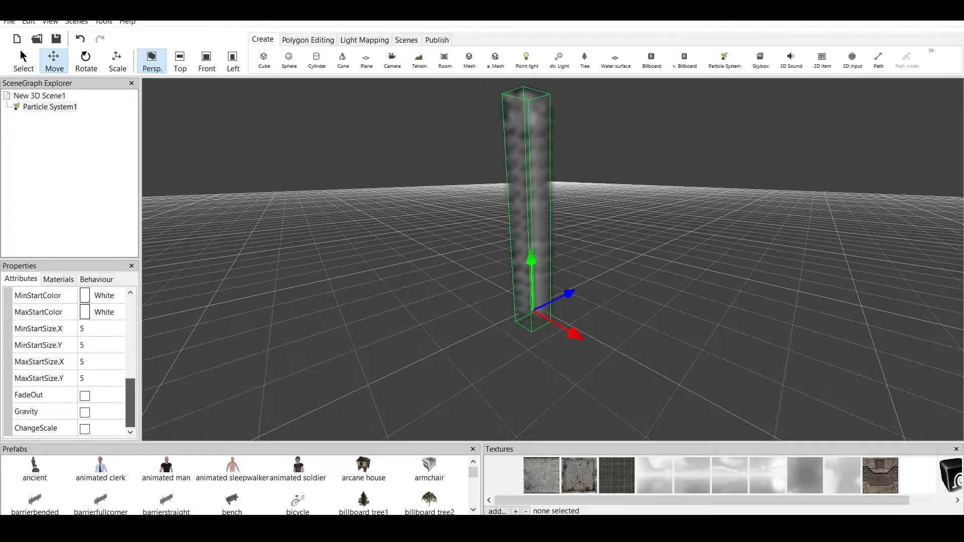
pyautogui.scroll(6, 70, 362)
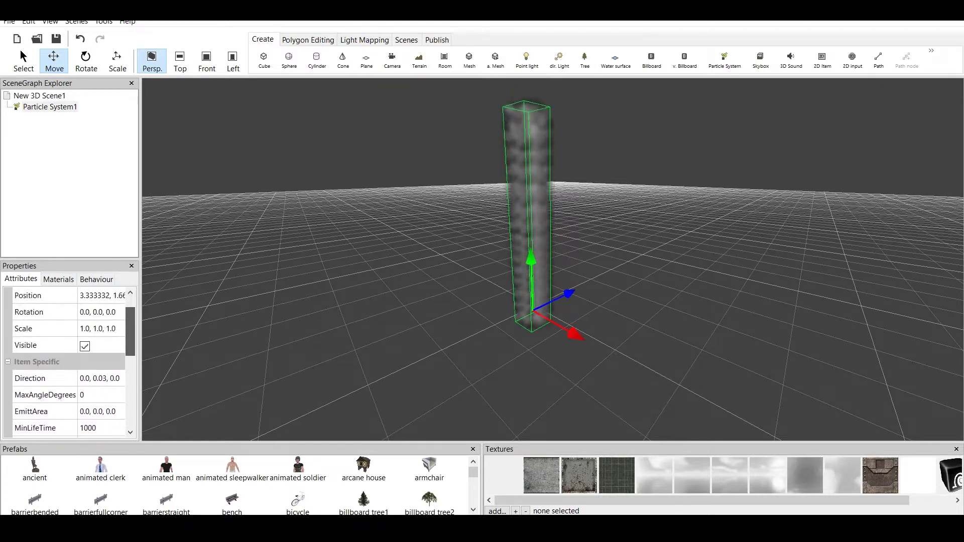
pyautogui.scroll(-3, 70, 361)
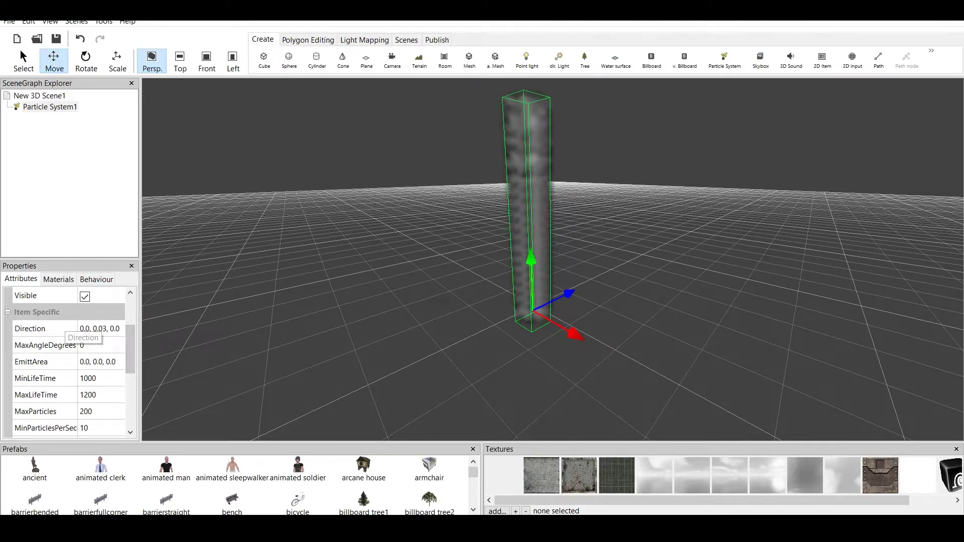
pyautogui.click(66, 327)
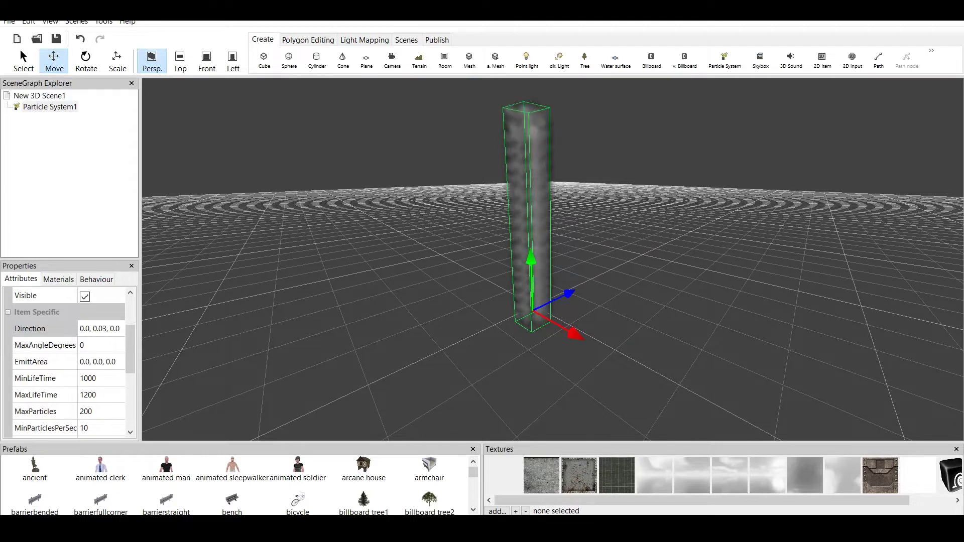
pyautogui.click(107, 329)
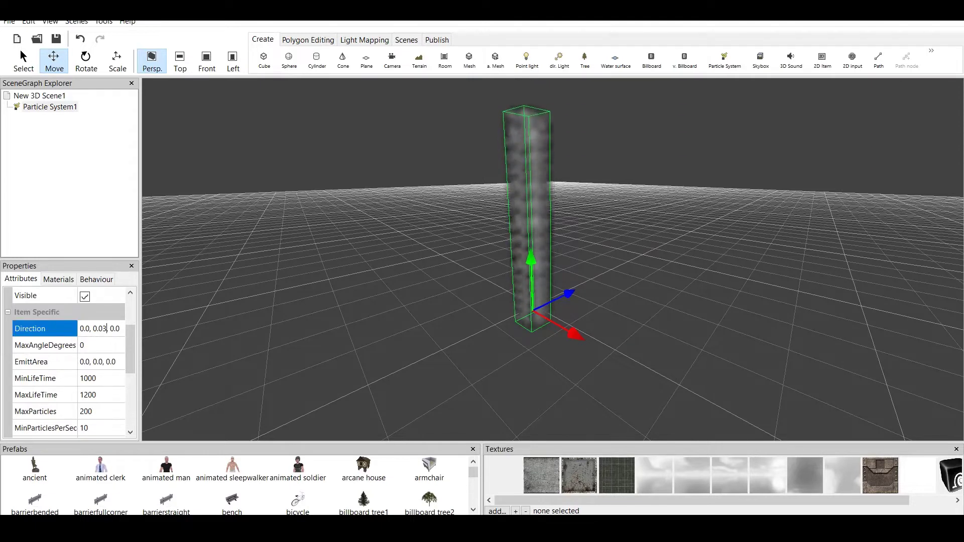
pyautogui.hotkey('shift', 'Left')
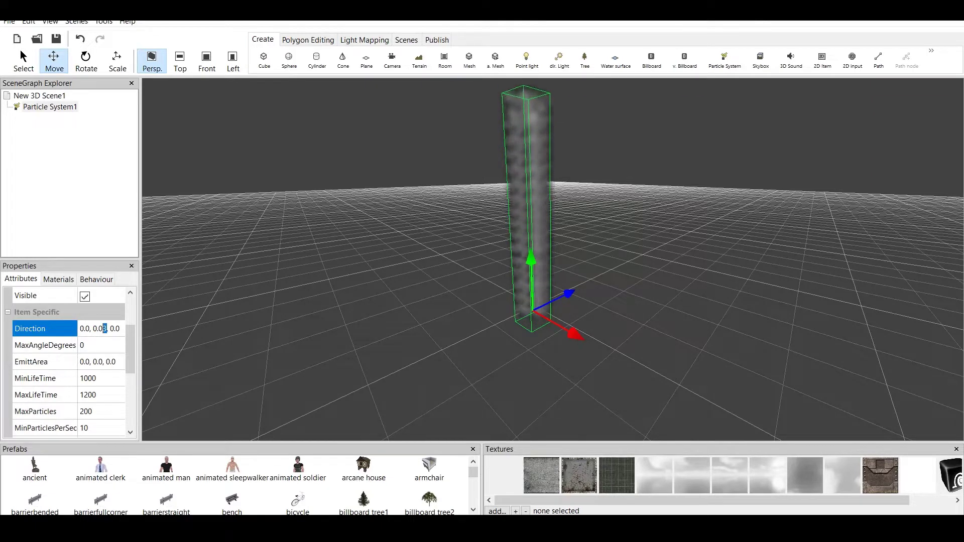
pyautogui.scroll(2, 553, 259)
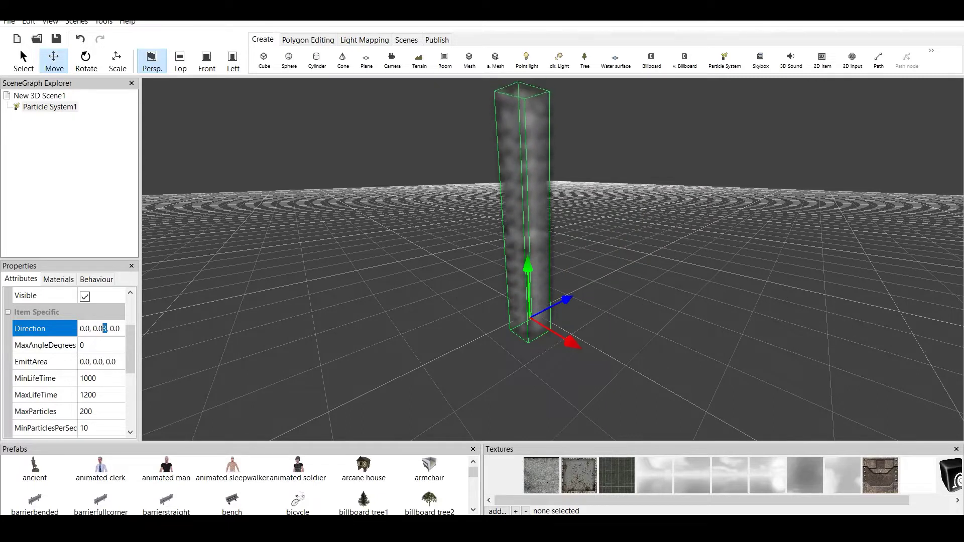
pyautogui.click(108, 329)
pyautogui.hotkey('shift', 'Left')
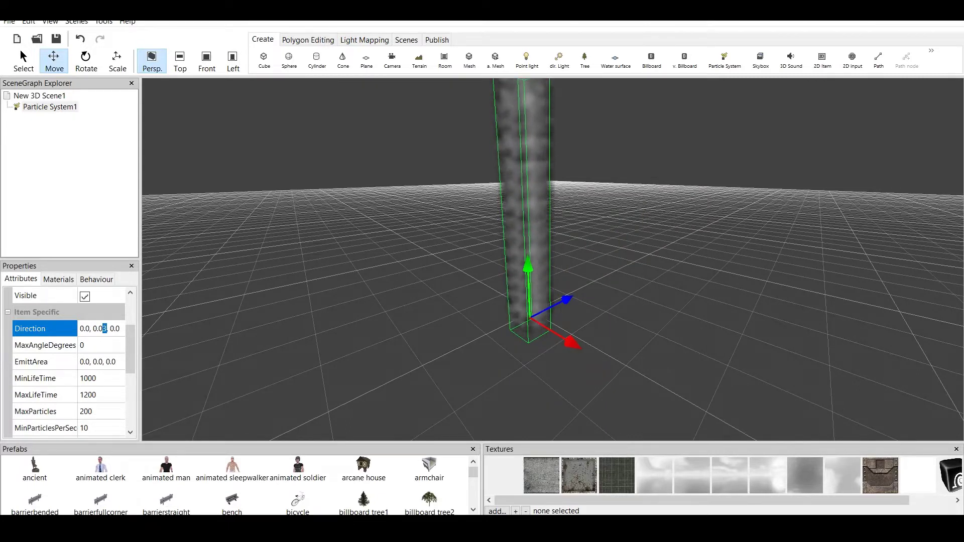
pyautogui.click(93, 329)
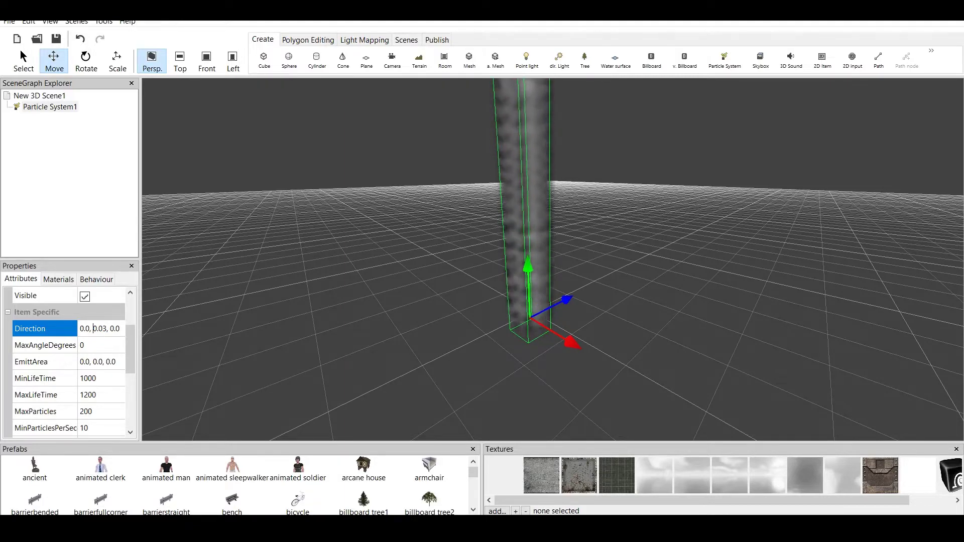
pyautogui.write('-')
pyautogui.press('Return')
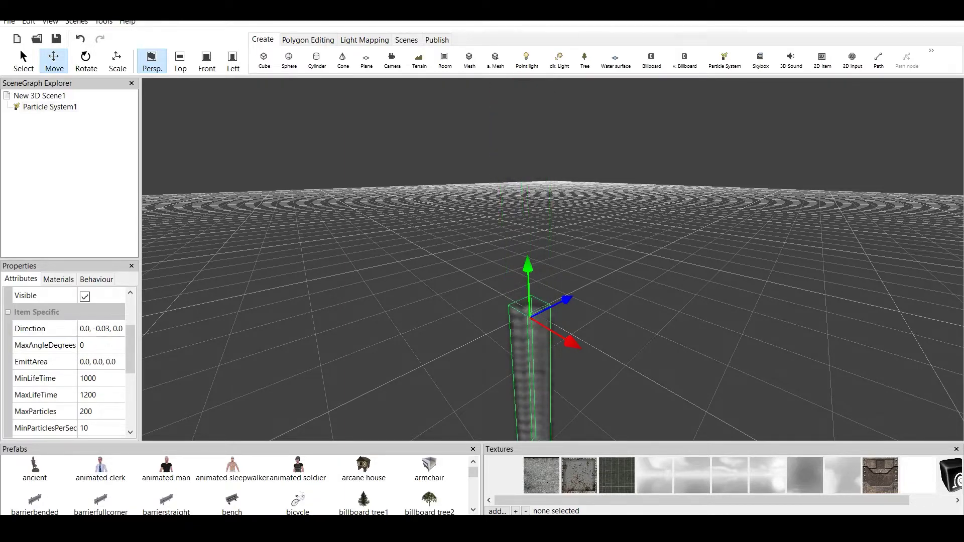
pyautogui.moveTo(542, 233); pyautogui.dragTo(532, 87)
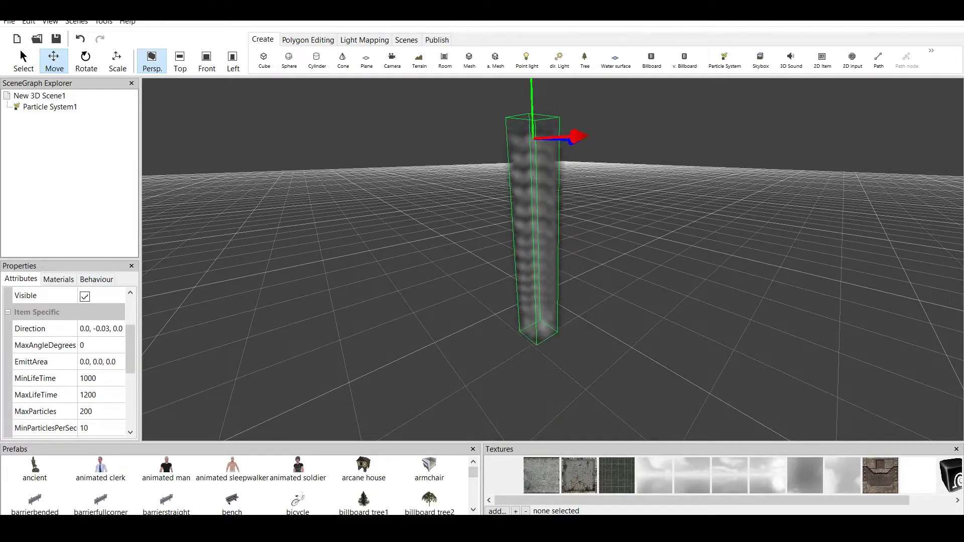
# Step: Set the particle system's MaxAngleDegrees to 25
pyautogui.click(95, 345)
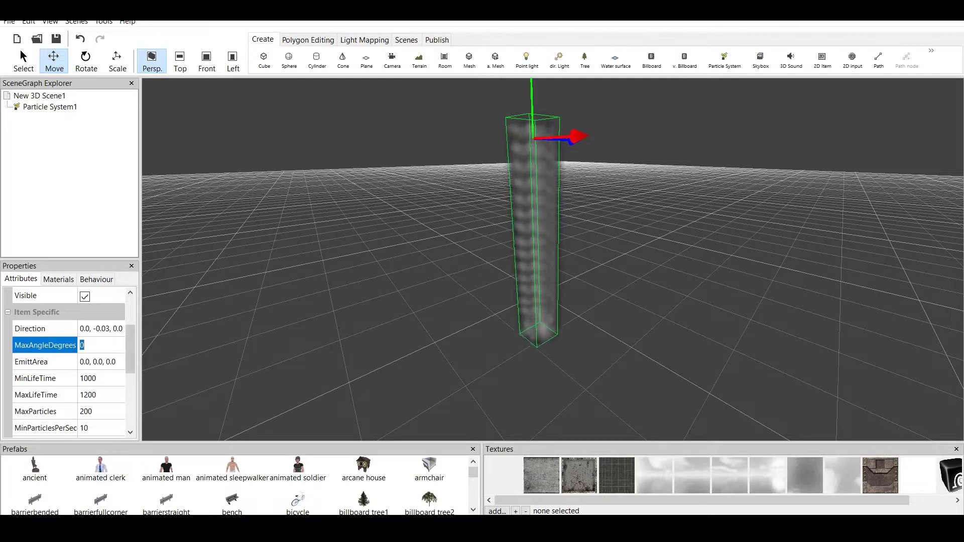
pyautogui.write('25')
pyautogui.press('Return')
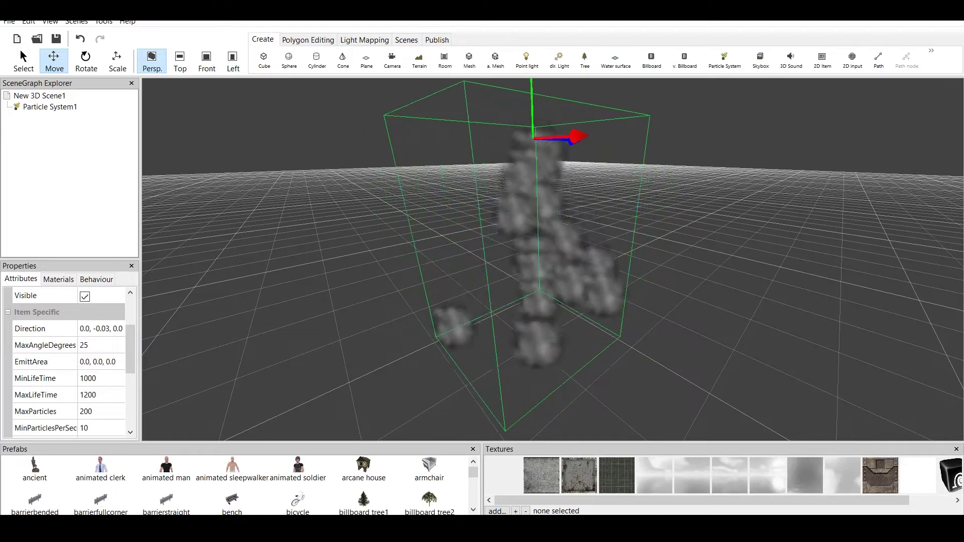
# Step: Set the particle system's EmittArea to 10.0, 10.0, 10.0
pyautogui.click(98, 362)
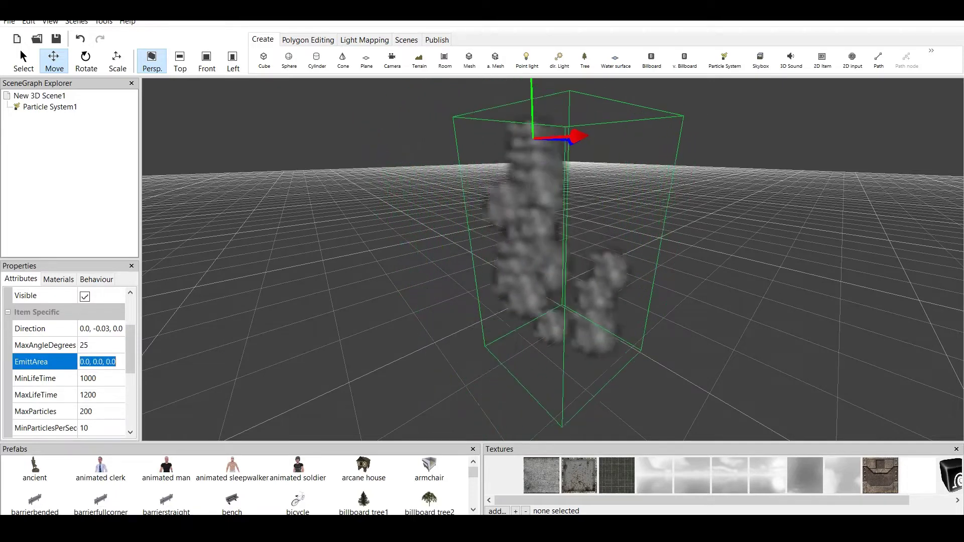
pyautogui.click(84, 362)
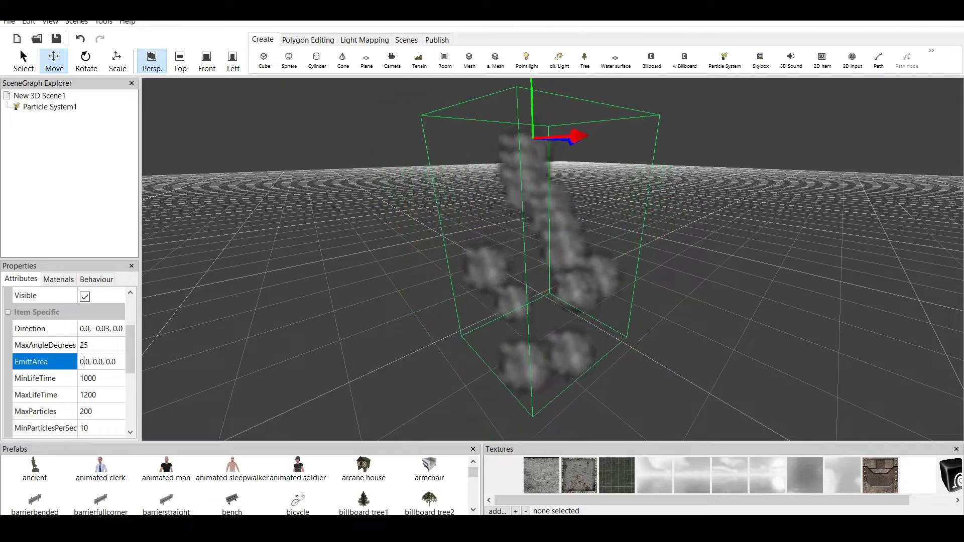
pyautogui.write('1')
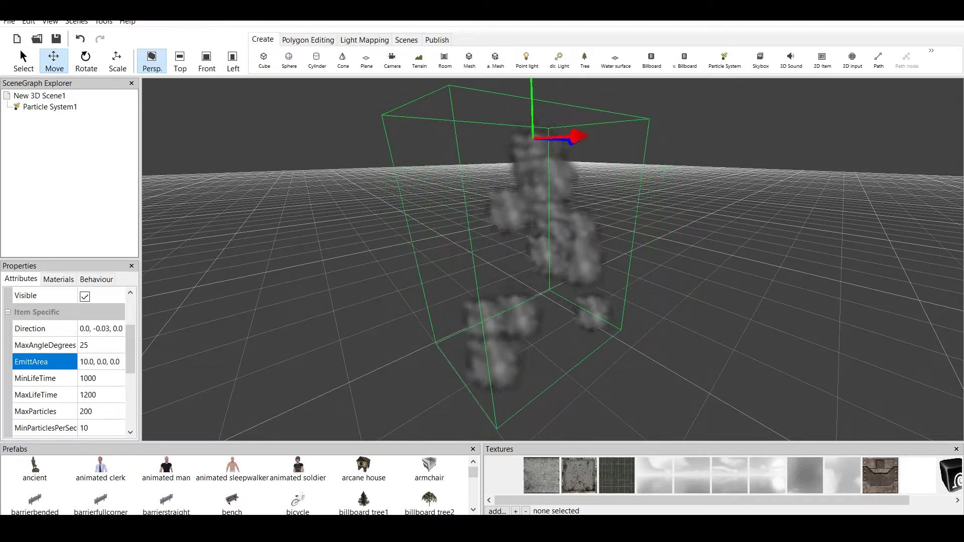
pyautogui.write('10.0, ')
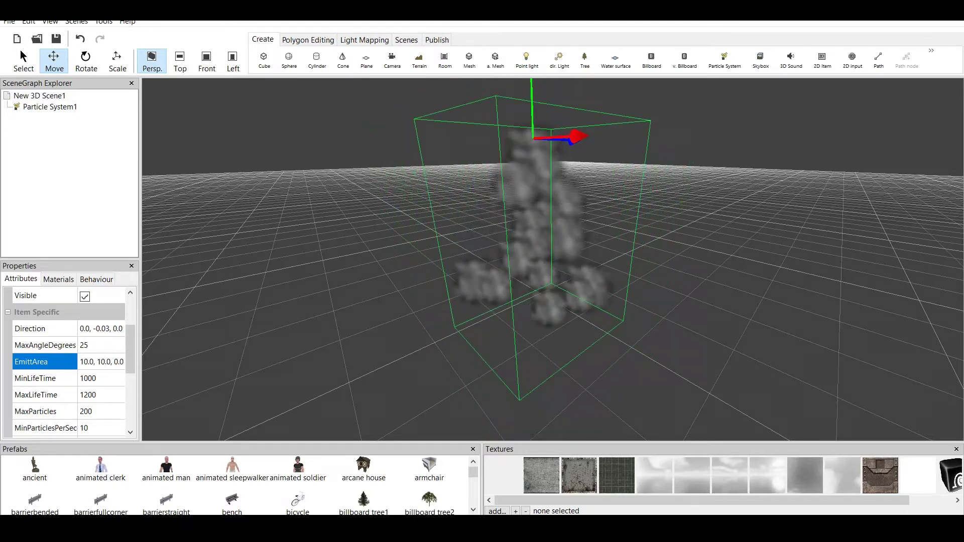
pyautogui.write('1')
pyautogui.press('Return')
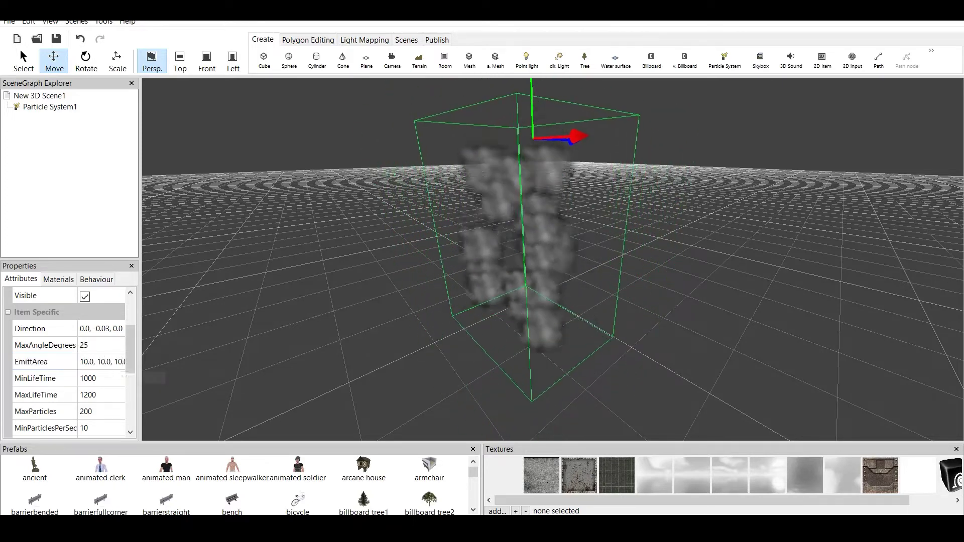
# Step: Set the particles' MaxLifeTime to 2000 and MinLifeTime to 1500
pyautogui.scroll(-5, 552, 259)
pyautogui.scroll(2, 553, 259)
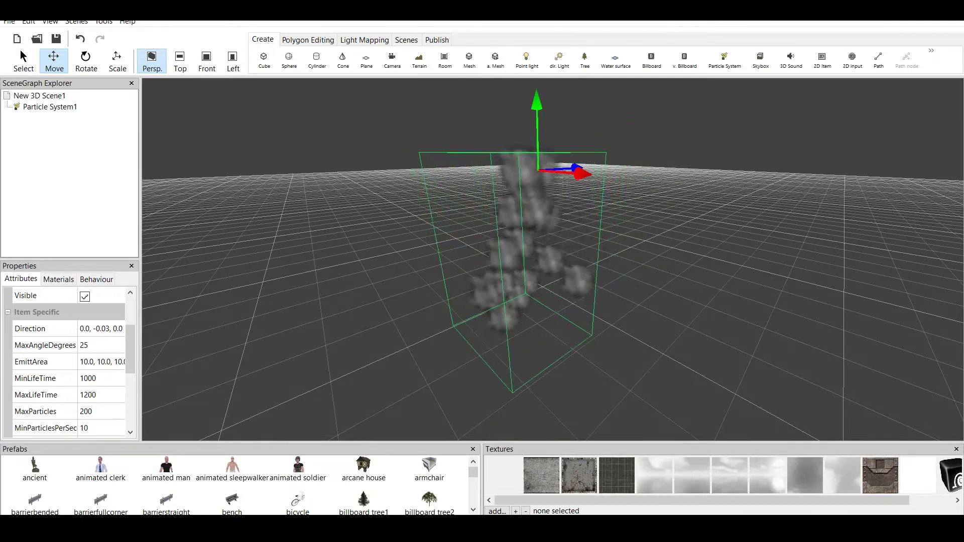
pyautogui.scroll(-1, 126, 358)
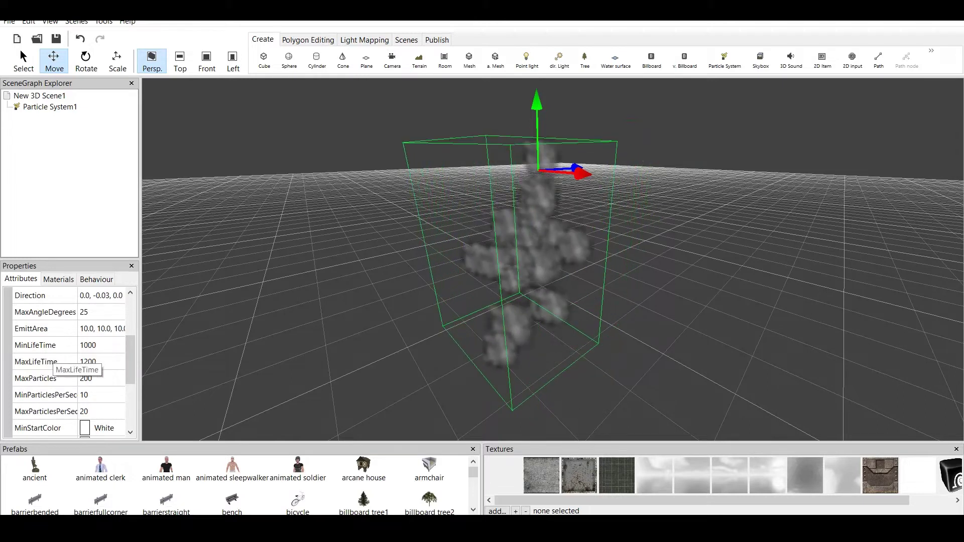
pyautogui.click(53, 359)
pyautogui.click(67, 350)
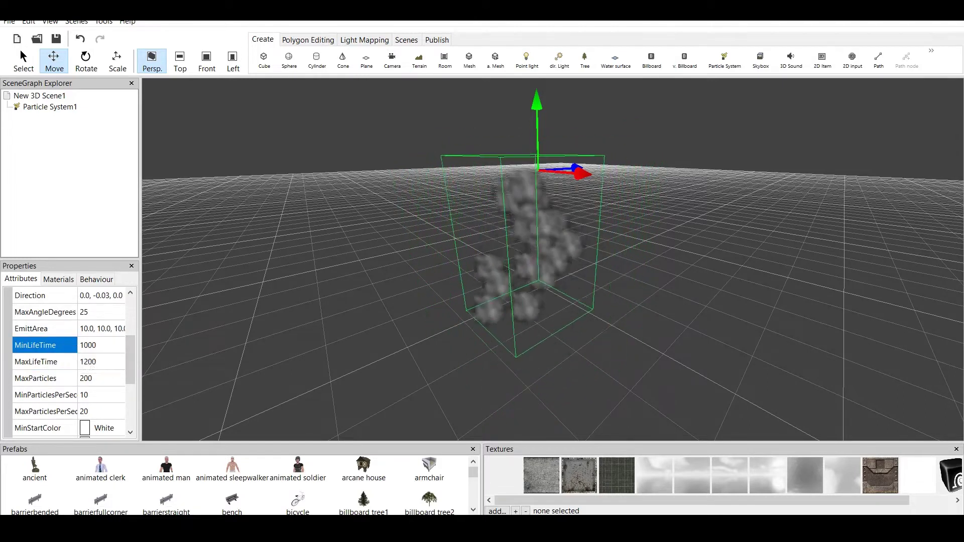
pyautogui.click(113, 362)
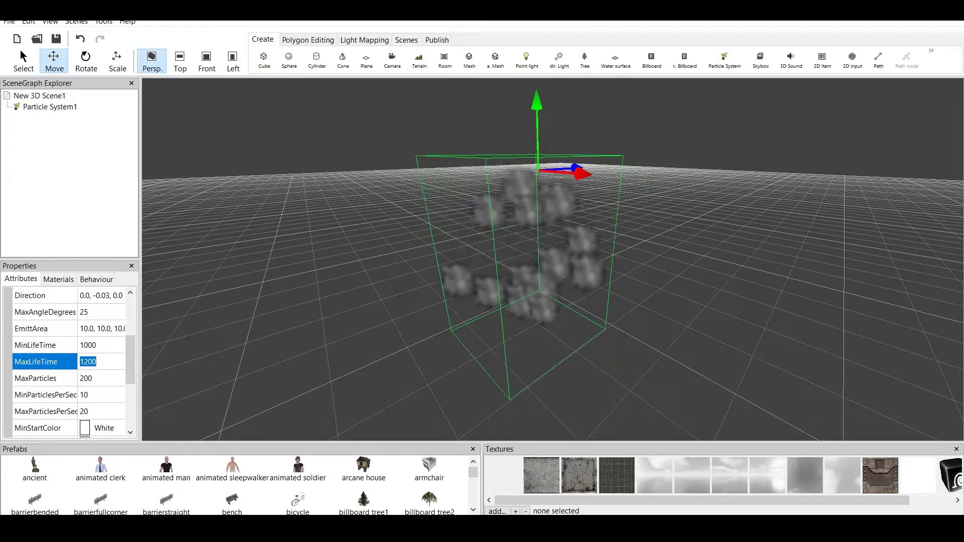
pyautogui.write('200')
pyautogui.press('Return')
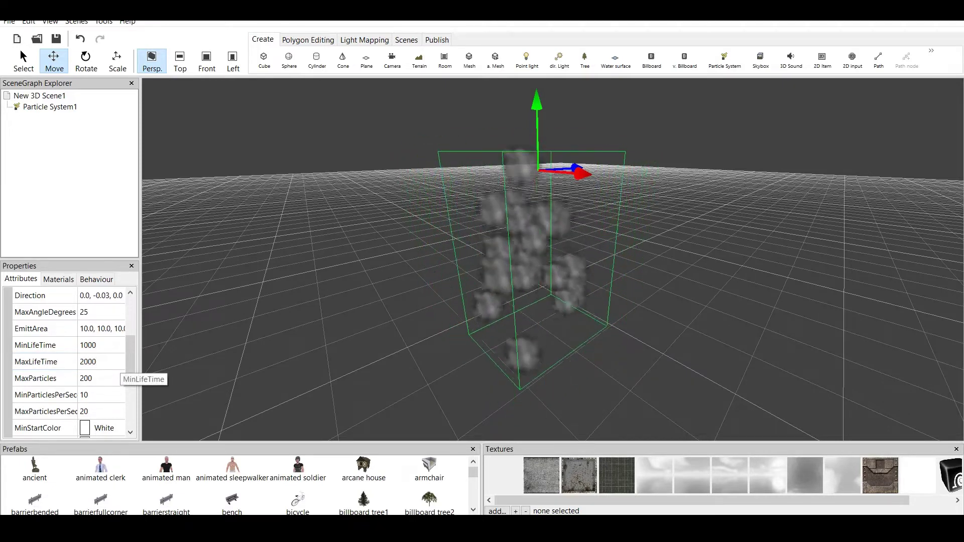
pyautogui.click(118, 346)
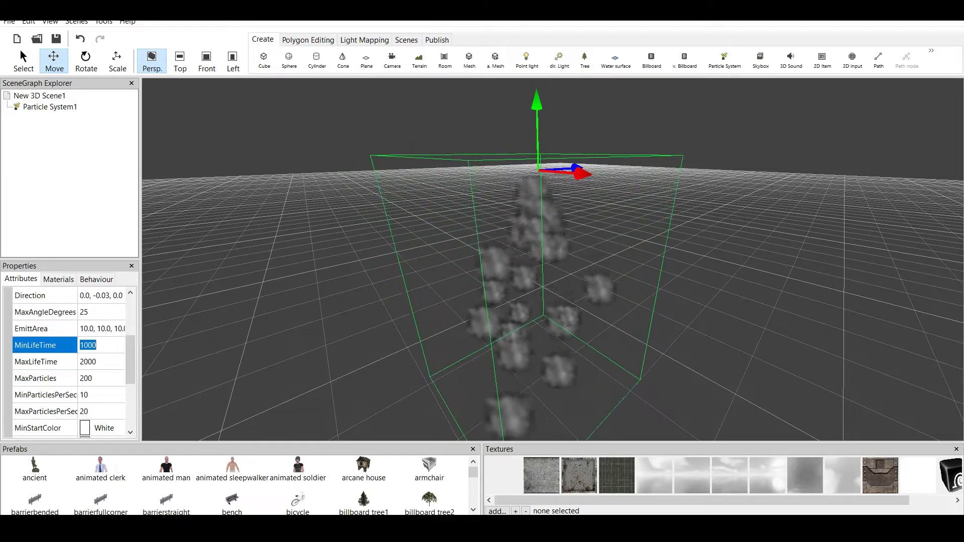
pyautogui.write('15')
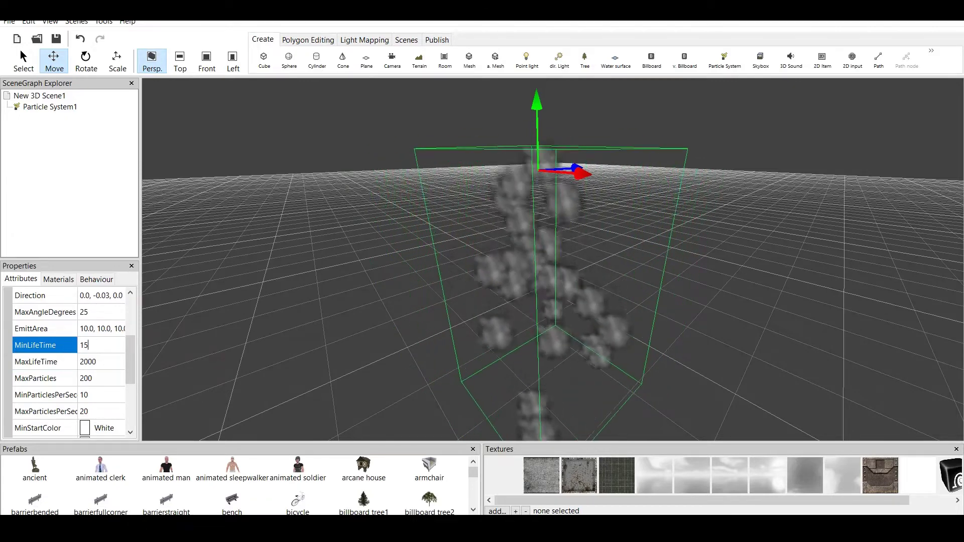
pyautogui.write('00')
pyautogui.press('Return')
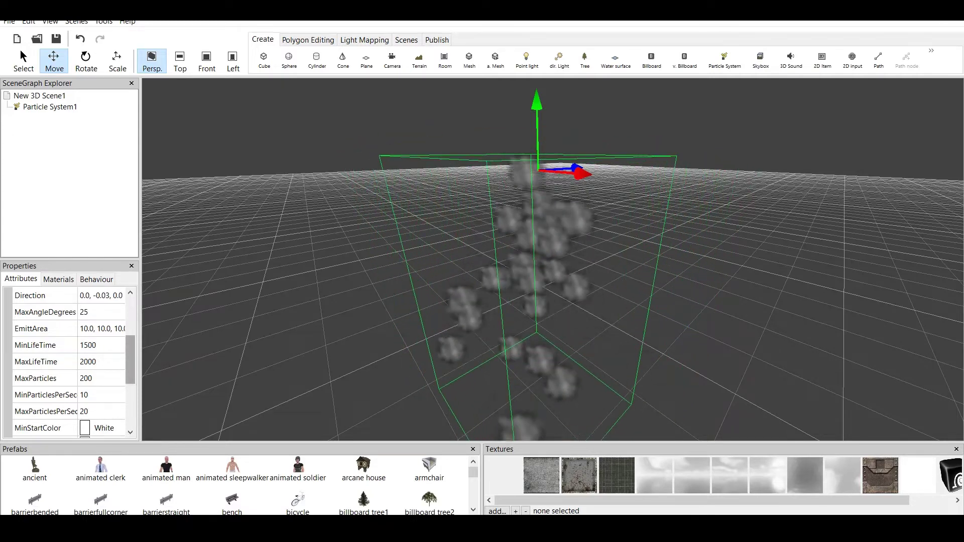
# Step: Set the particle system's MaxParticles to 1000
pyautogui.scroll(-1, 70, 362)
pyautogui.scroll(-1, 87, 347)
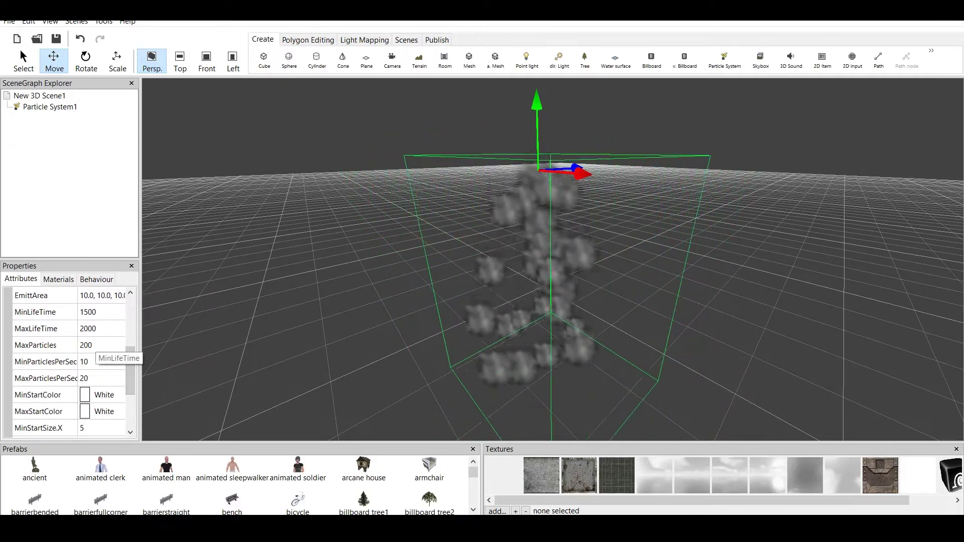
pyautogui.click(86, 345)
pyautogui.write('1000')
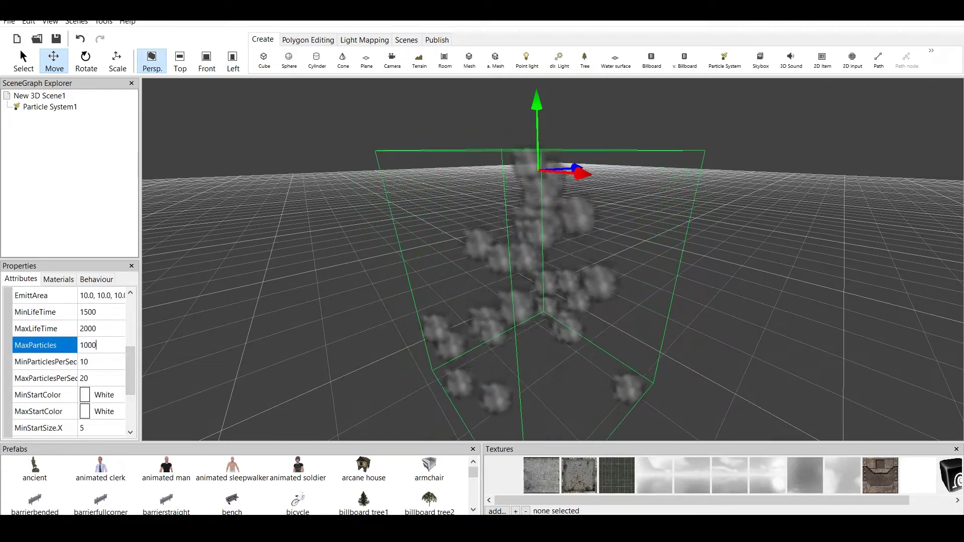
pyautogui.press('Return')
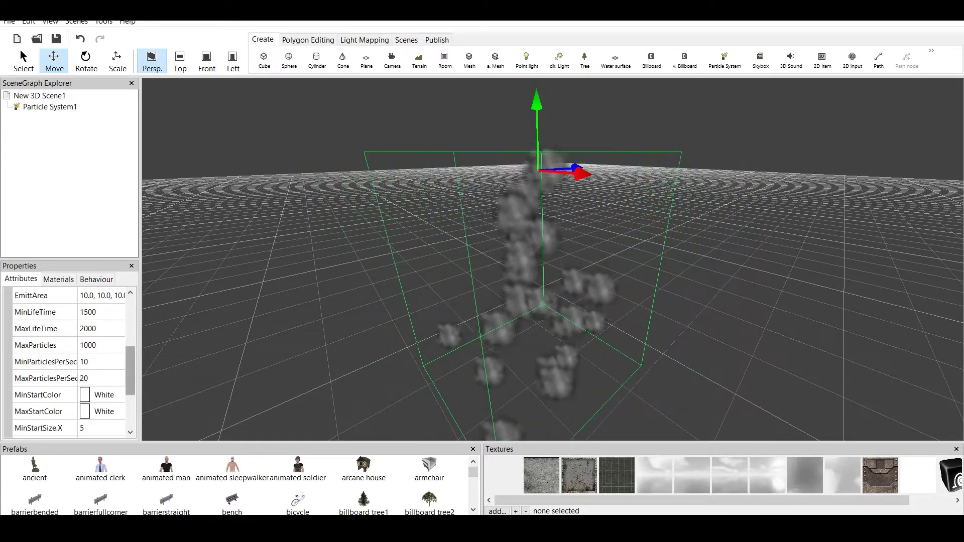
# Step: Set the particle system's maximum particles per second to 50 and the minimum to 25
pyautogui.scroll(-1, 70, 361)
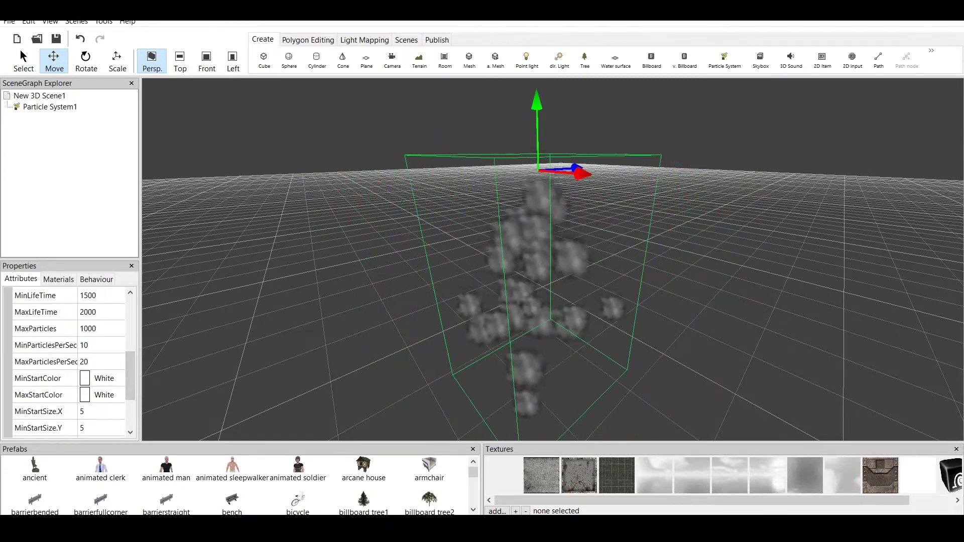
pyautogui.click(86, 361)
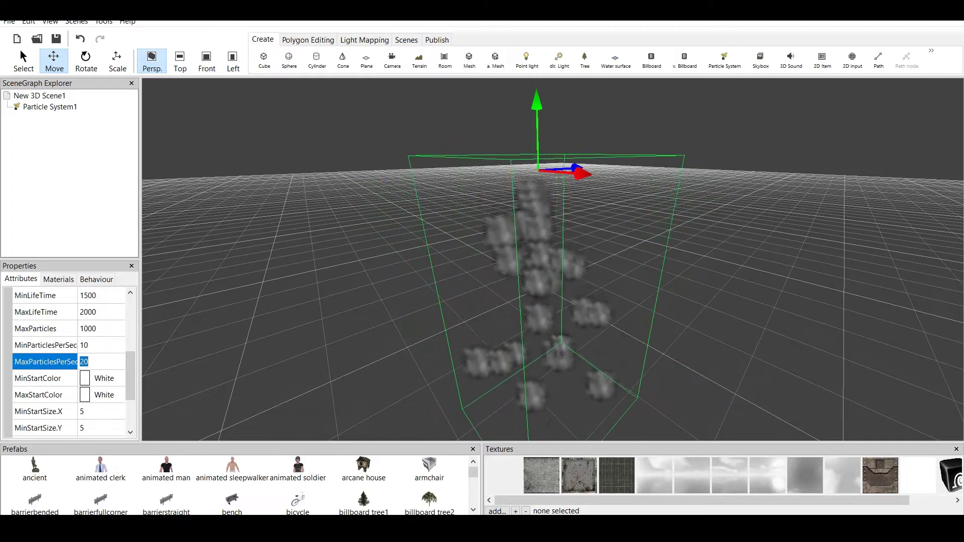
pyautogui.write('50')
pyautogui.press('Return')
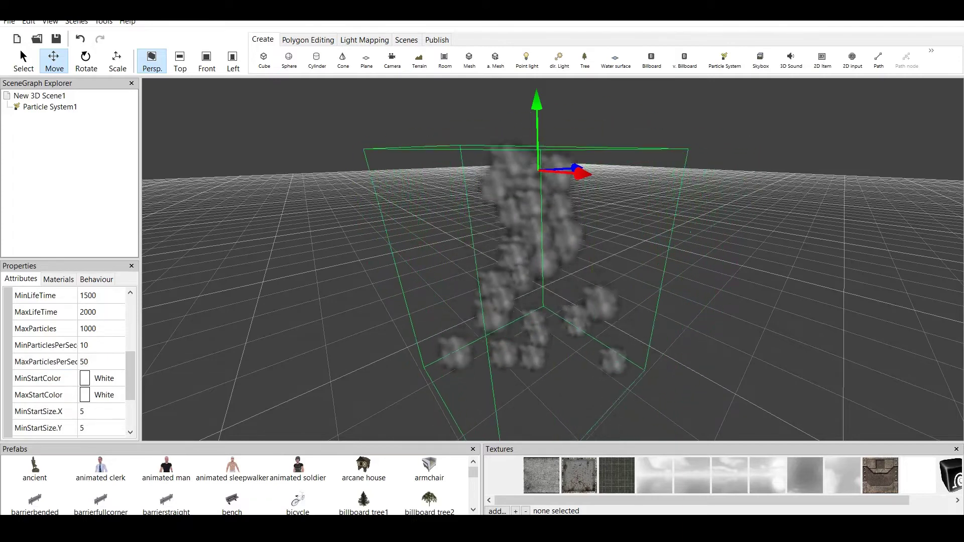
pyautogui.click(86, 345)
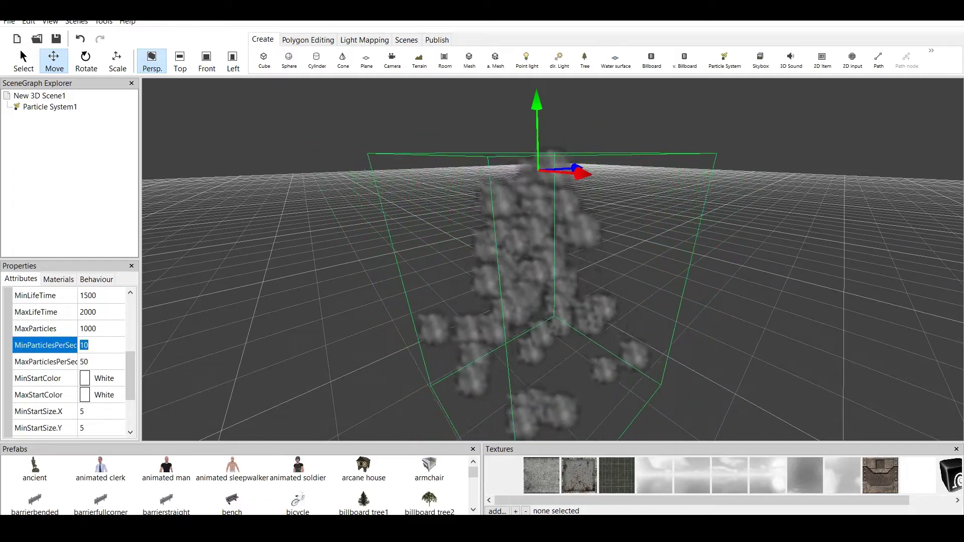
pyautogui.write('25')
pyautogui.press('Return')
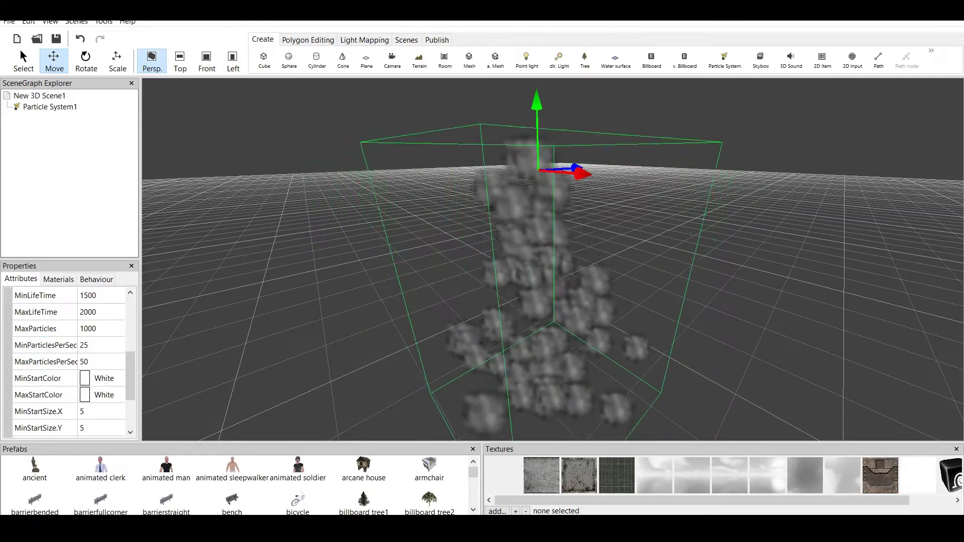
# Step: Set the particles' MinStartColor to a pinkish purple with RGB 217, 94, 207
pyautogui.moveTo(553, 251); pyautogui.dragTo(562, 202, button='middle')
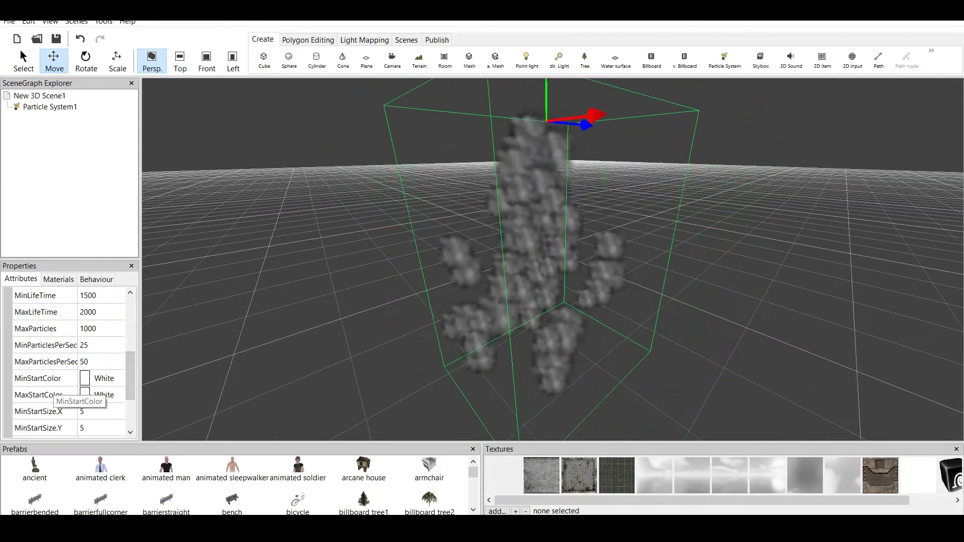
pyautogui.click(100, 378)
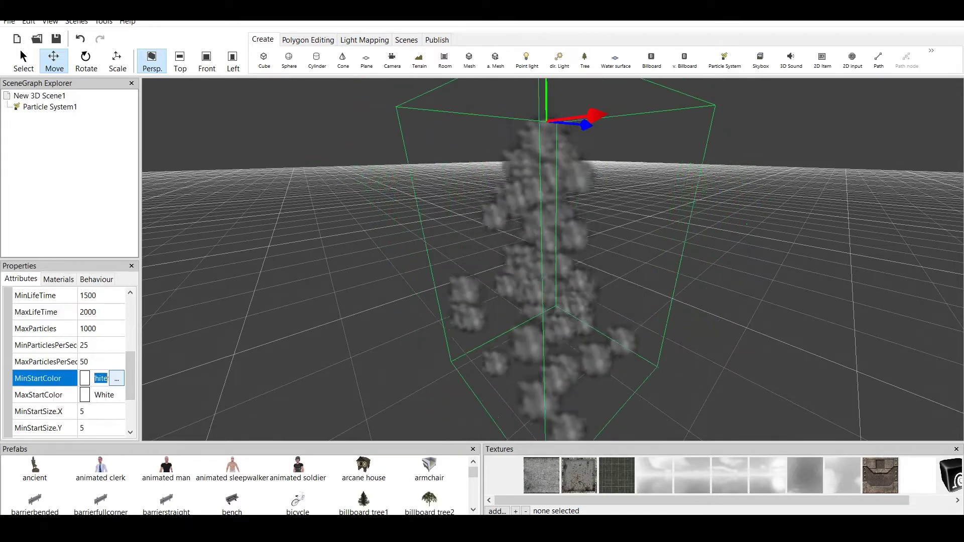
pyautogui.click(116, 379)
pyautogui.moveTo(197, 85); pyautogui.dragTo(186, 68)
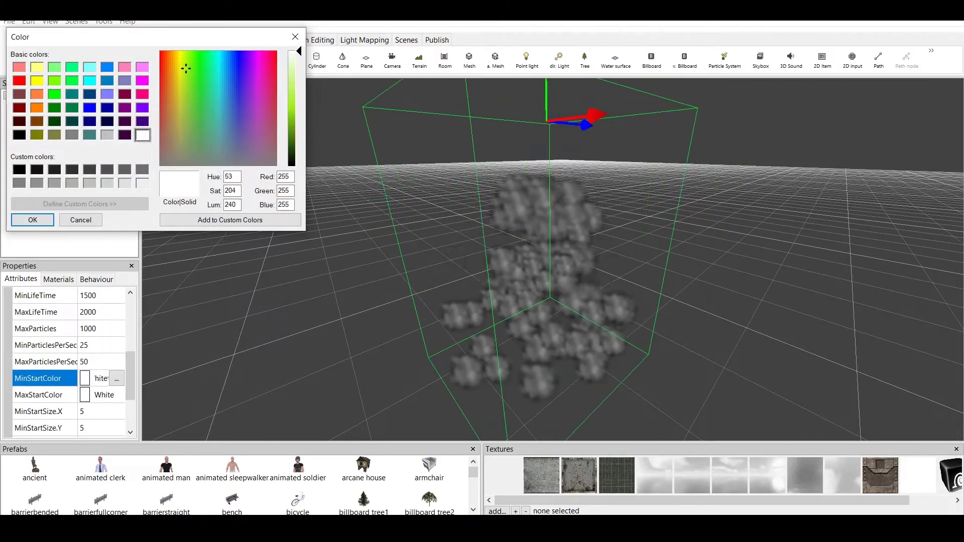
pyautogui.click(259, 96)
pyautogui.moveTo(293, 91); pyautogui.dragTo(293, 96)
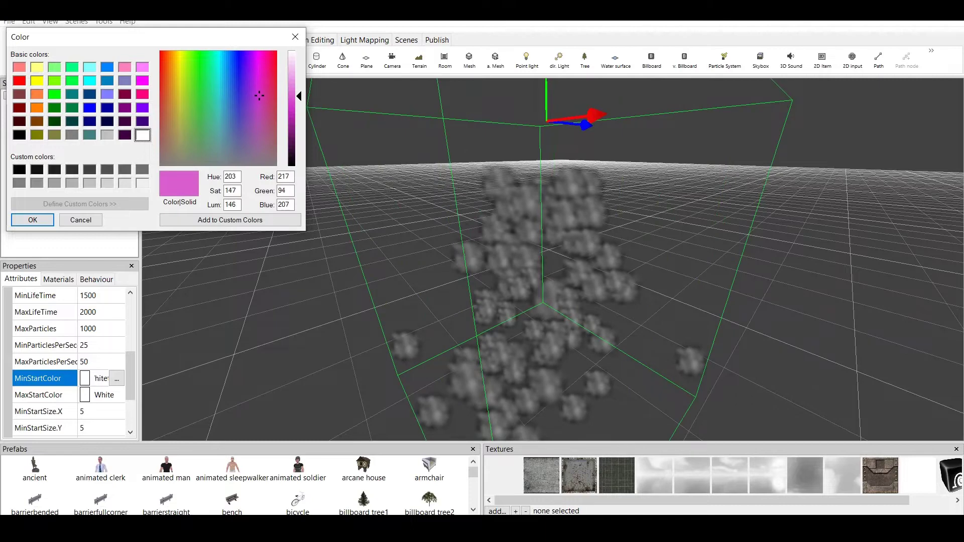
pyautogui.click(32, 220)
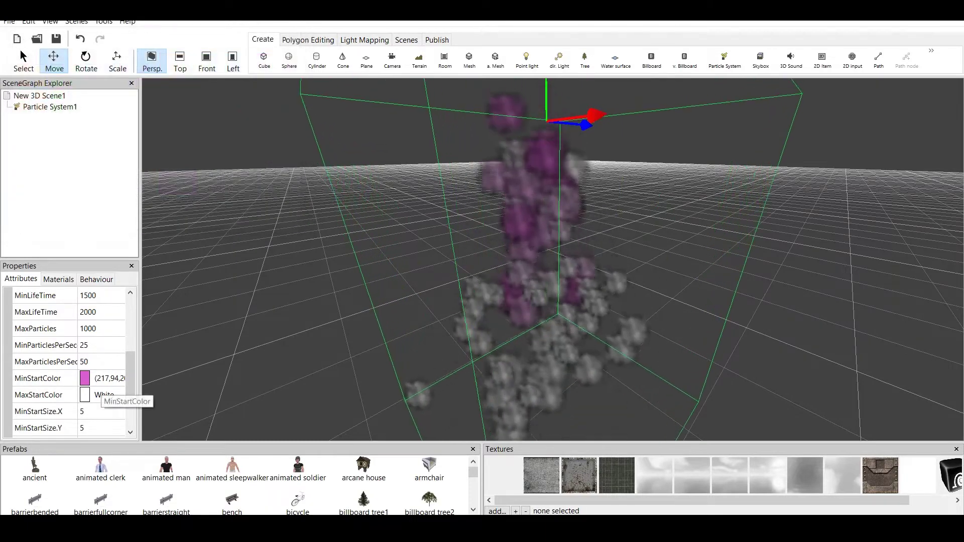
# Step: Set the particles' MaxStartColor to a bright green with red 135 and green 225
pyautogui.click(108, 394)
pyautogui.click(117, 395)
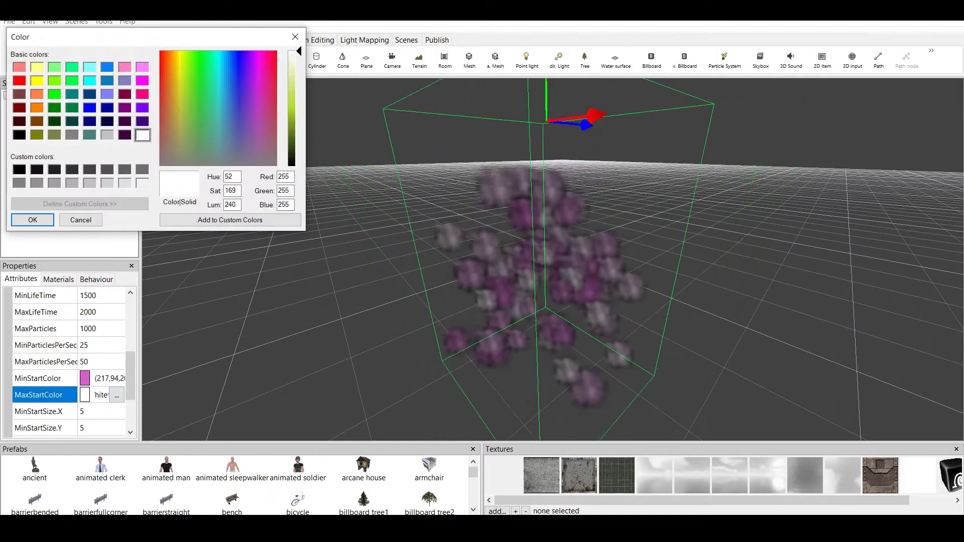
pyautogui.click(292, 104)
pyautogui.click(33, 220)
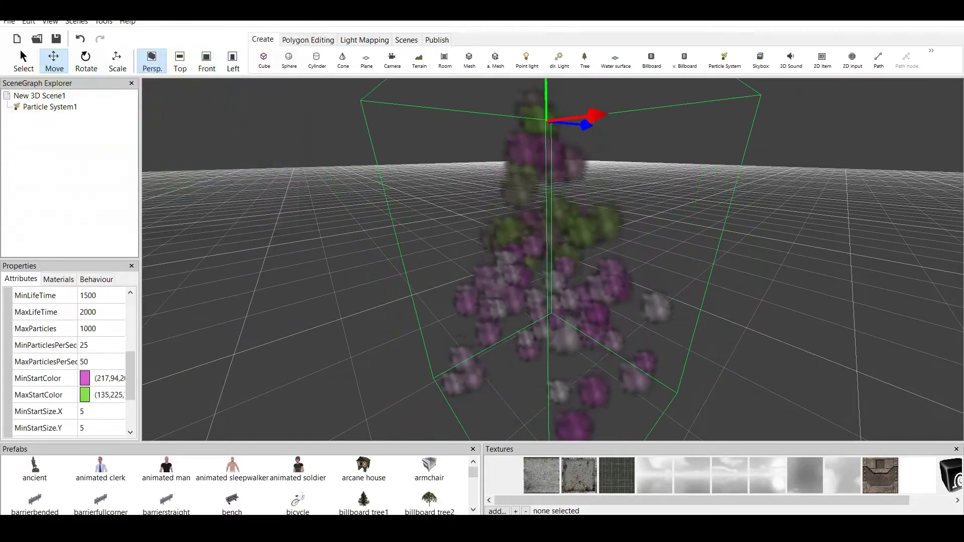
# Step: Set the particles' MaxStartSize.Y and MaxStartSize.X to 2
pyautogui.scroll(-1, 552, 259)
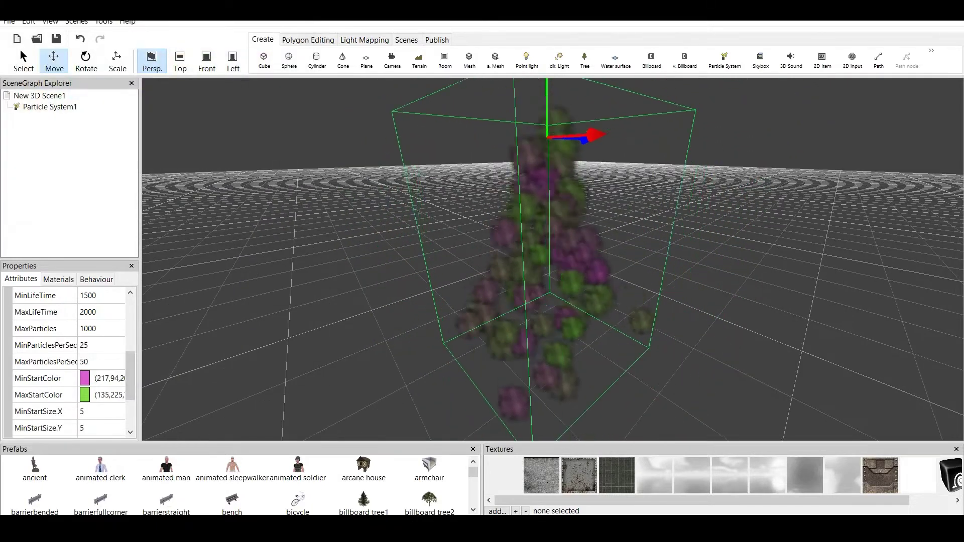
pyautogui.moveTo(131, 373); pyautogui.dragTo(131, 385)
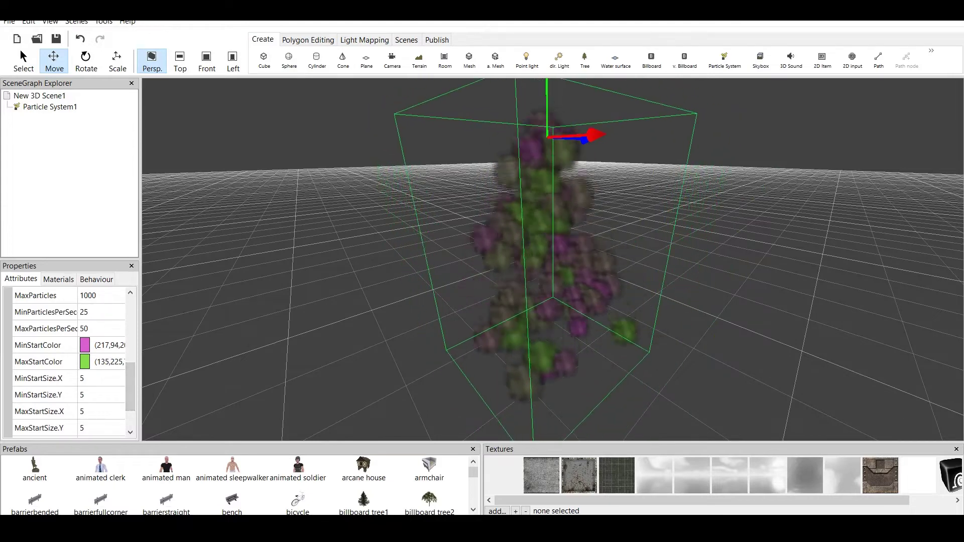
pyautogui.click(98, 378)
pyautogui.moveTo(130, 387); pyautogui.dragTo(131, 397)
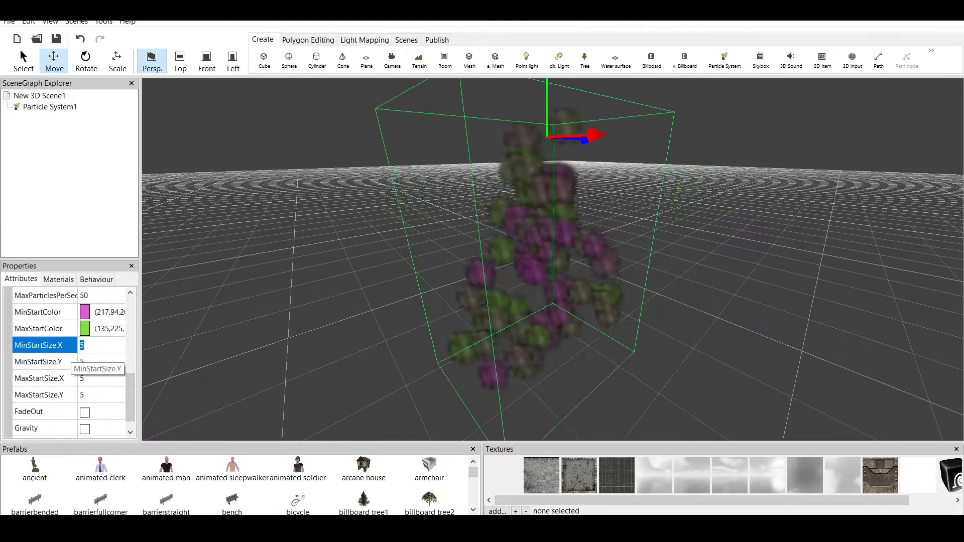
pyautogui.click(84, 396)
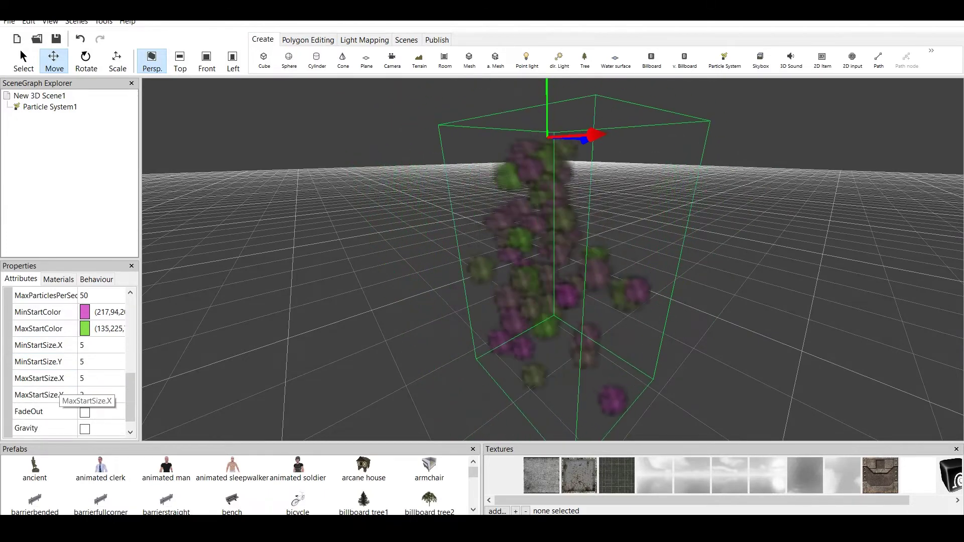
pyautogui.click(100, 378)
pyautogui.write('2')
pyautogui.press('Return')
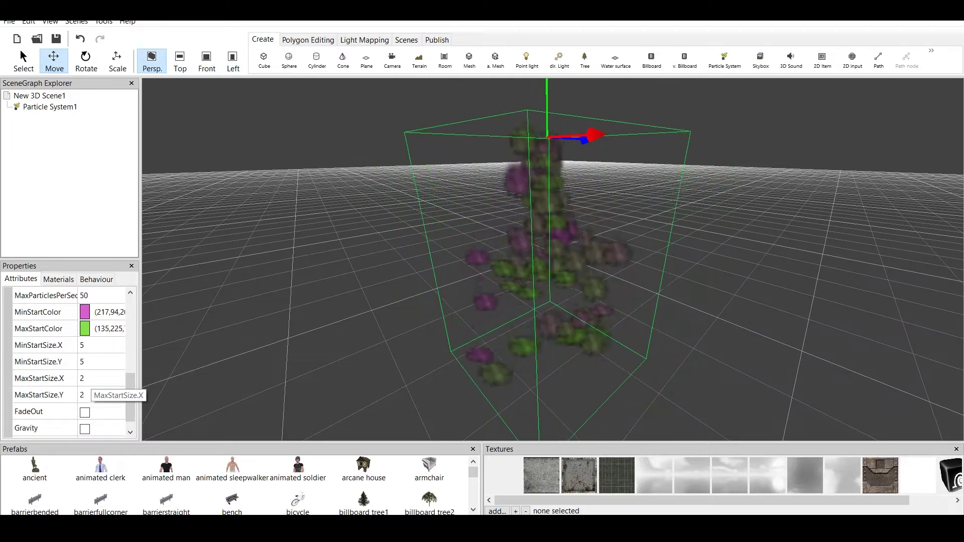
# Step: Set the particles' MinStartSize.Y and MinStartSize.X to 3
pyautogui.click(93, 362)
pyautogui.press('Return')
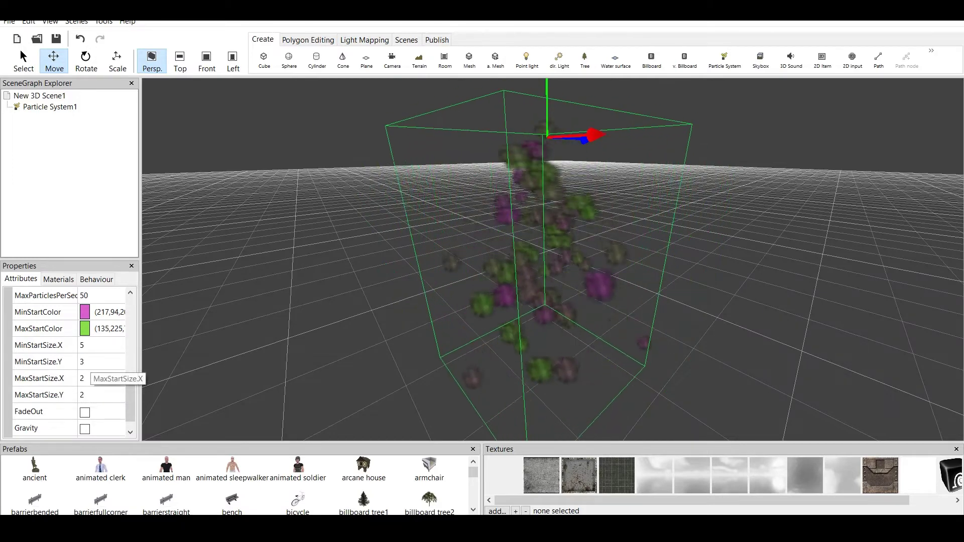
pyautogui.click(92, 346)
pyautogui.write('3')
pyautogui.press('Return')
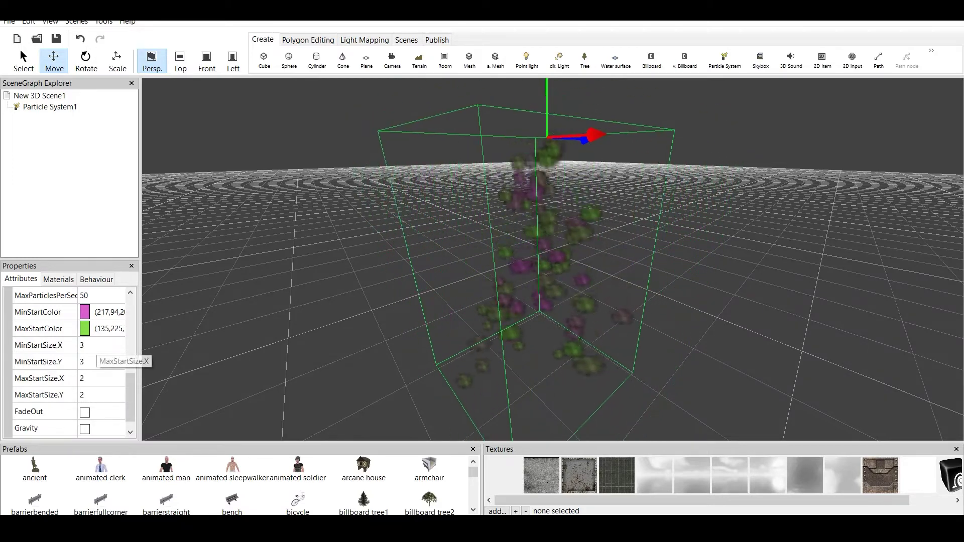
# Step: Switch the particle system's FadeOut option on and off to compare how the particles disappear at the lower end of their fall
pyautogui.scroll(4, 552, 260)
pyautogui.scroll(-3, 552, 259)
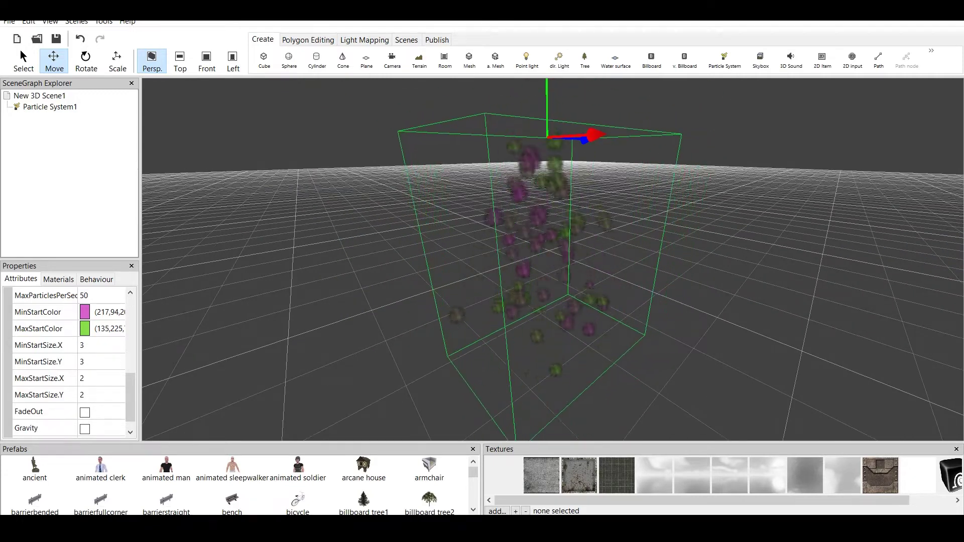
pyautogui.scroll(-1, 126, 392)
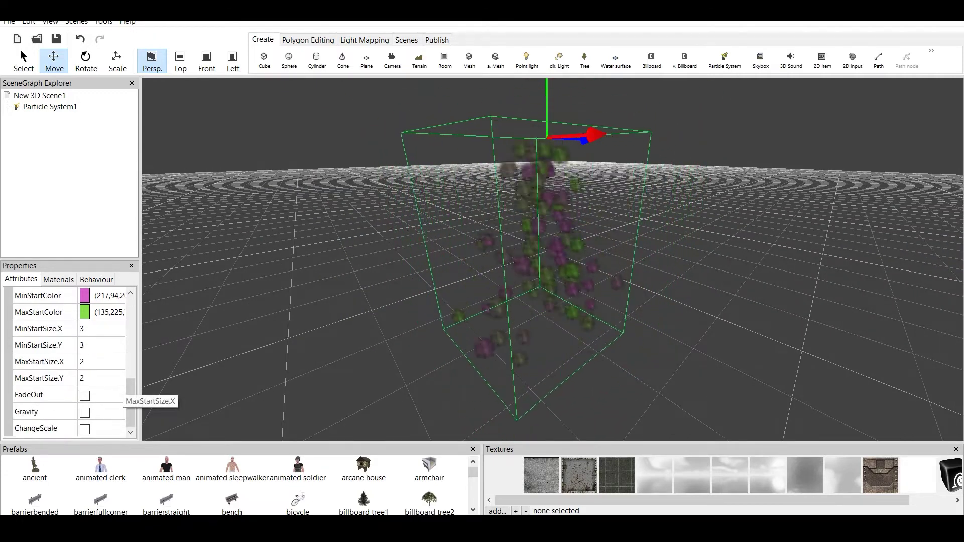
pyautogui.click(85, 396)
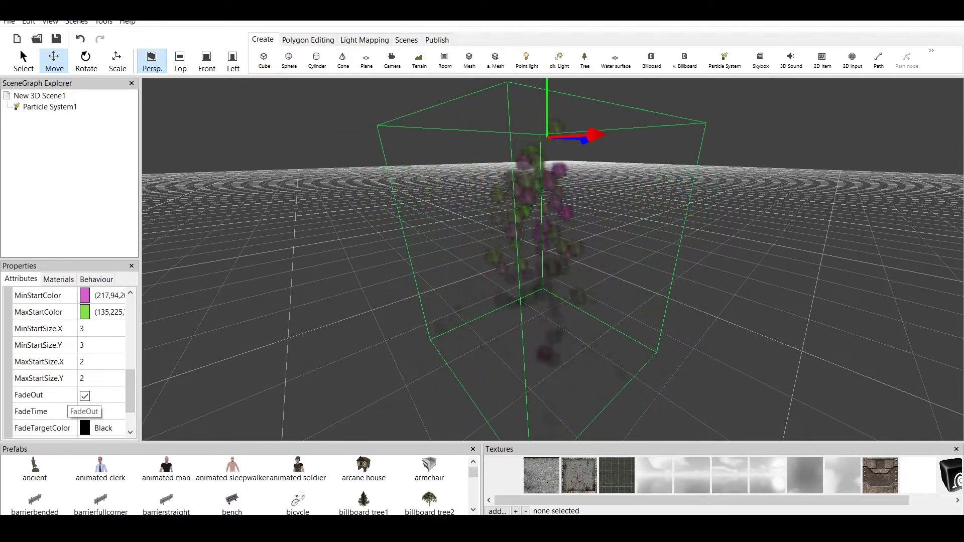
pyautogui.click(85, 396)
pyautogui.moveTo(553, 311); pyautogui.dragTo(527, 261, button='middle')
pyautogui.scroll(2, 553, 352)
pyautogui.moveTo(582, 221); pyautogui.dragTo(582, 261)
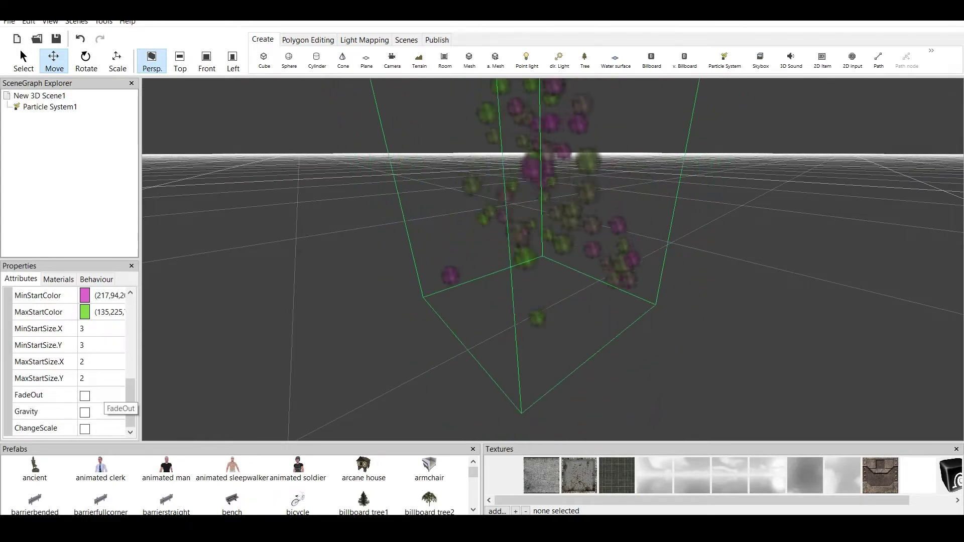
pyautogui.click(85, 396)
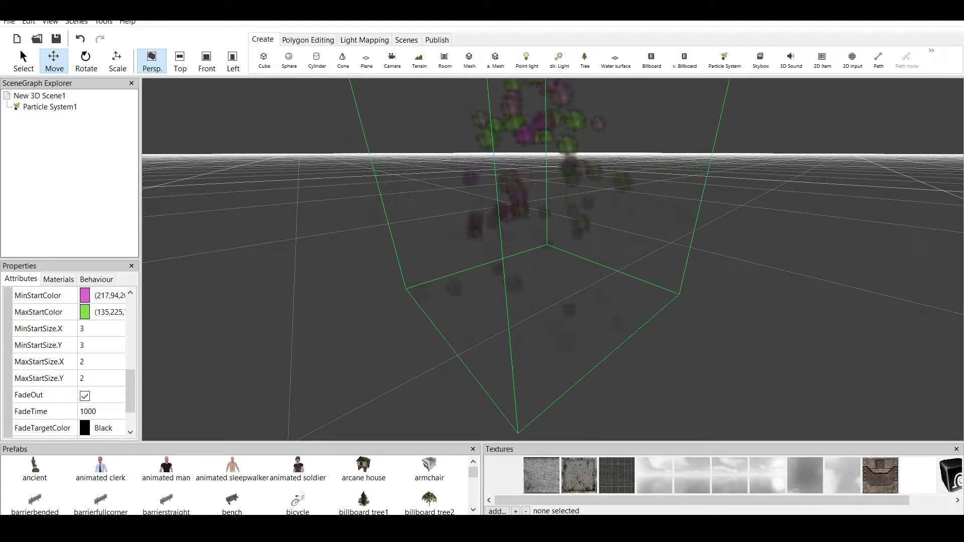
pyautogui.click(85, 397)
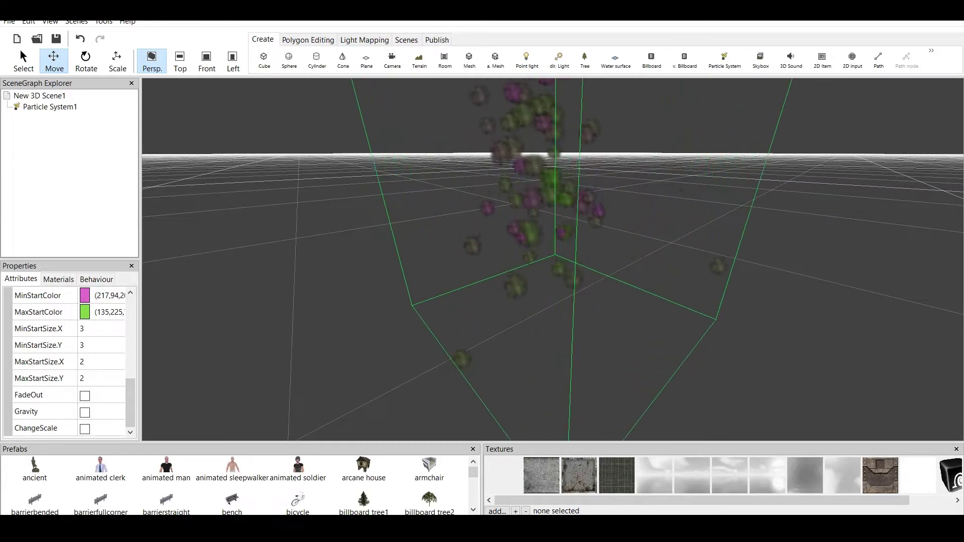
# Step: Enable FadeOut for the particles and set FadeTargetColor to a light cyan with RGB 136, 224, 234
pyautogui.click(85, 396)
pyautogui.scroll(-1, 69, 361)
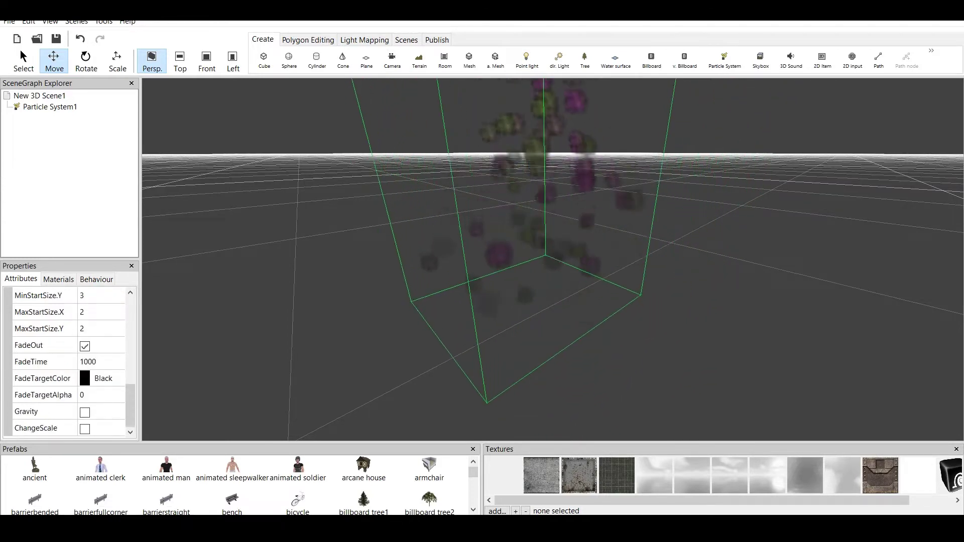
pyautogui.click(90, 362)
pyautogui.click(103, 378)
pyautogui.click(117, 379)
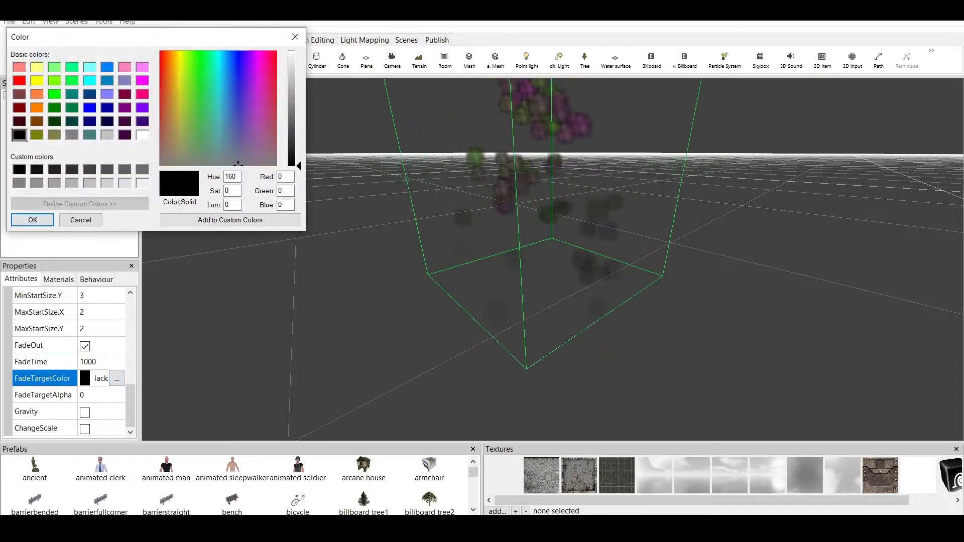
pyautogui.click(221, 87)
pyautogui.moveTo(298, 166); pyautogui.dragTo(299, 82)
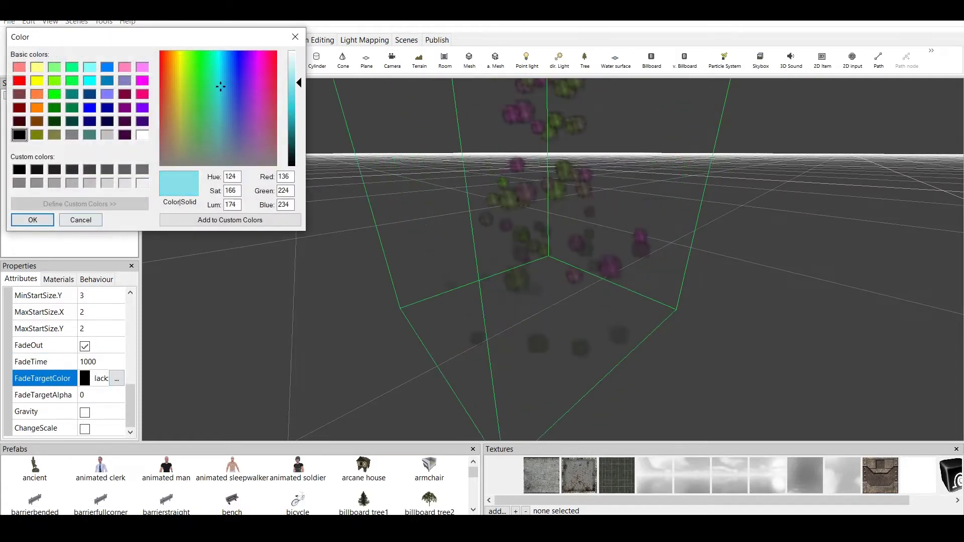
pyautogui.click(33, 220)
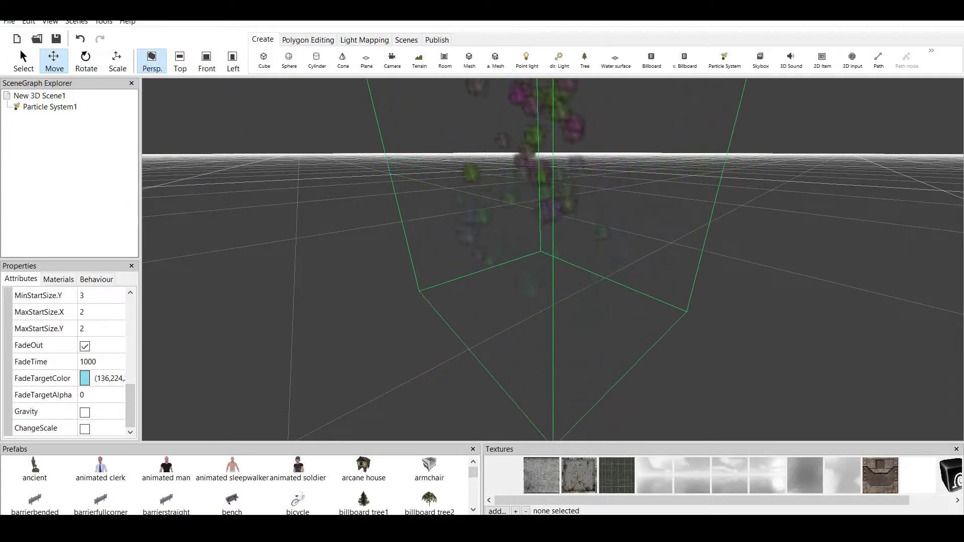
# Step: Enable ChangeScale for the particles and set both ScaleToY and ScaleToX to 5
pyautogui.click(85, 429)
pyautogui.moveTo(130, 404); pyautogui.dragTo(131, 417)
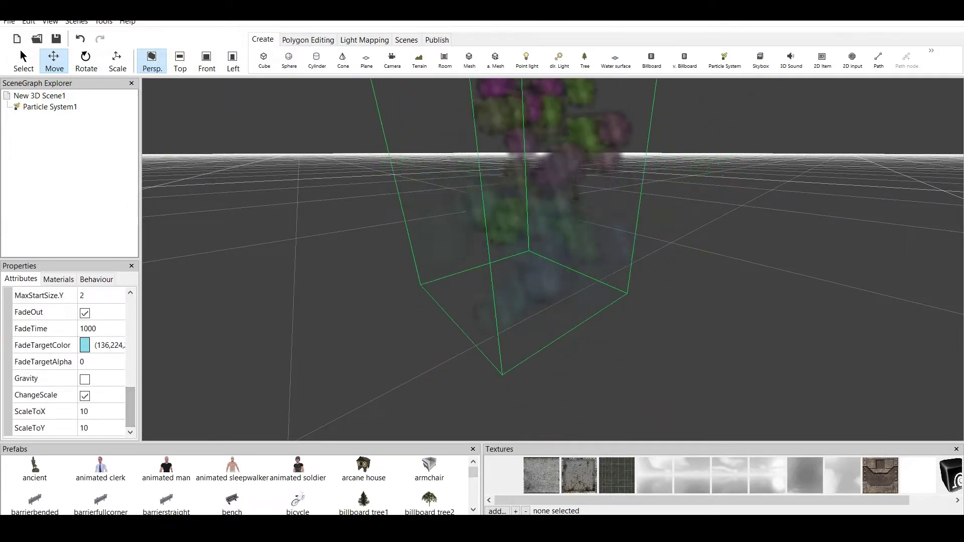
pyautogui.click(99, 429)
pyautogui.write('5')
pyautogui.press('Return')
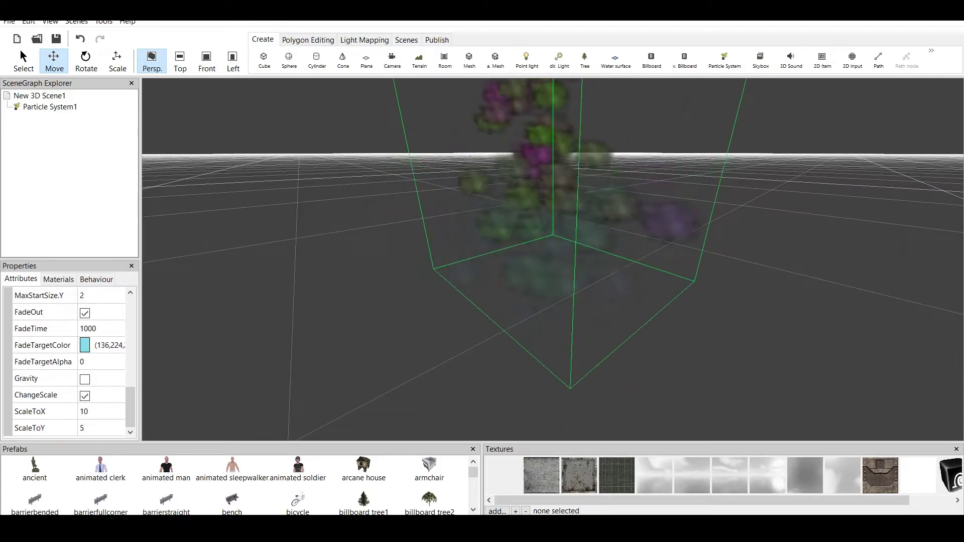
pyautogui.click(99, 412)
pyautogui.write('5')
pyautogui.press('Return')
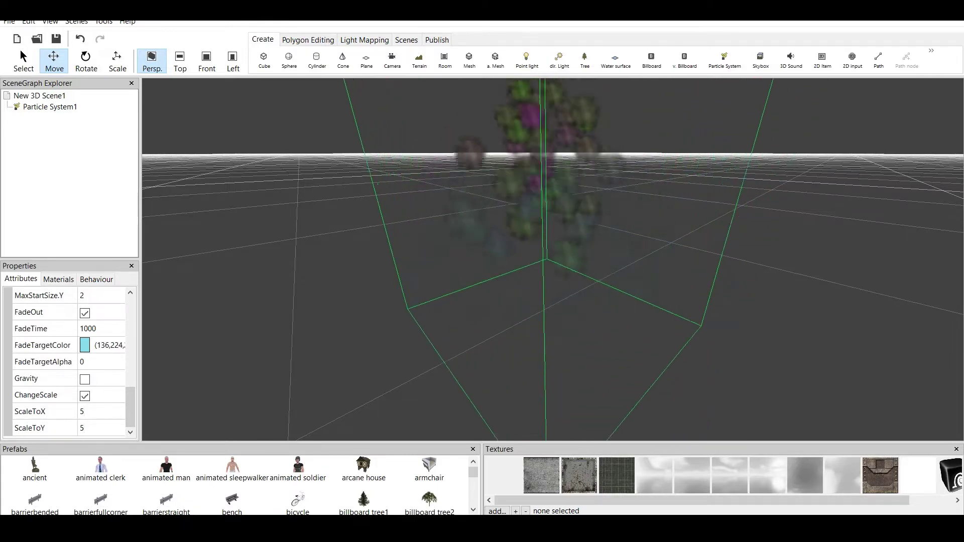
# Step: Apply the default_texture.jpg texture to the particle system's material
pyautogui.scroll(-6, 552, 259)
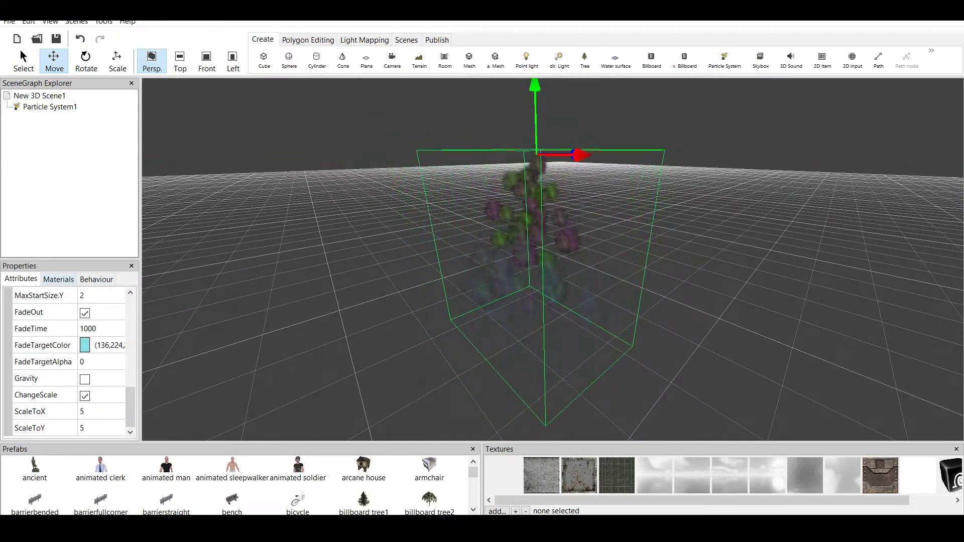
pyautogui.click(59, 280)
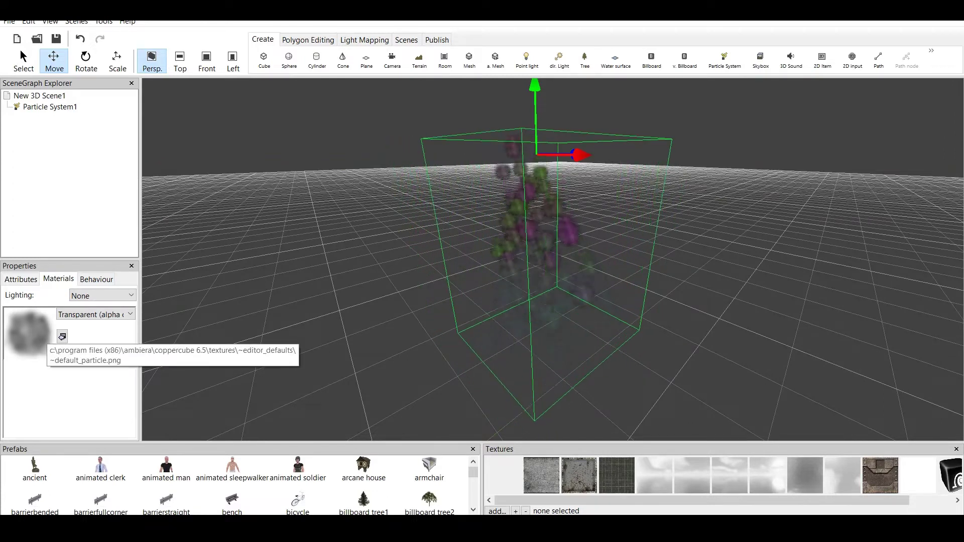
pyautogui.moveTo(702, 501); pyautogui.dragTo(751, 501)
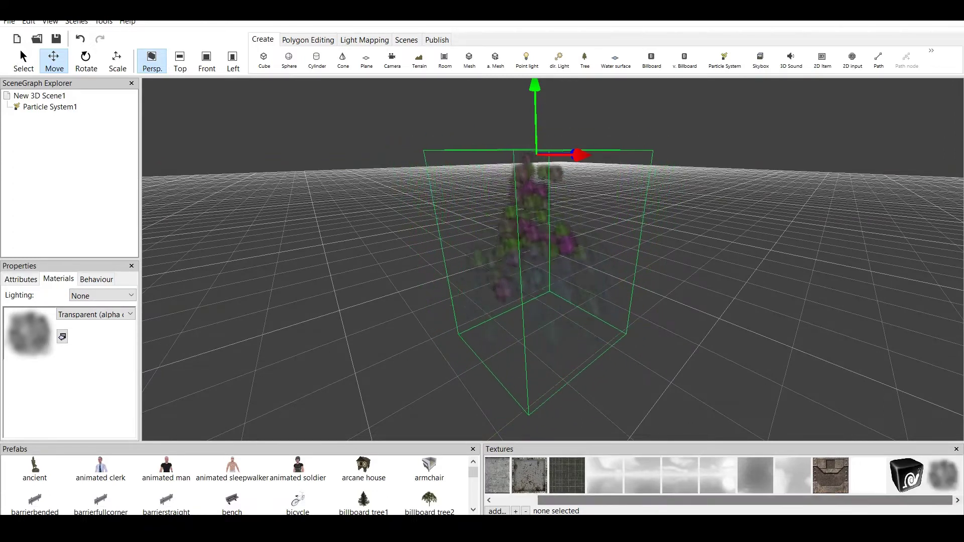
pyautogui.click(831, 475)
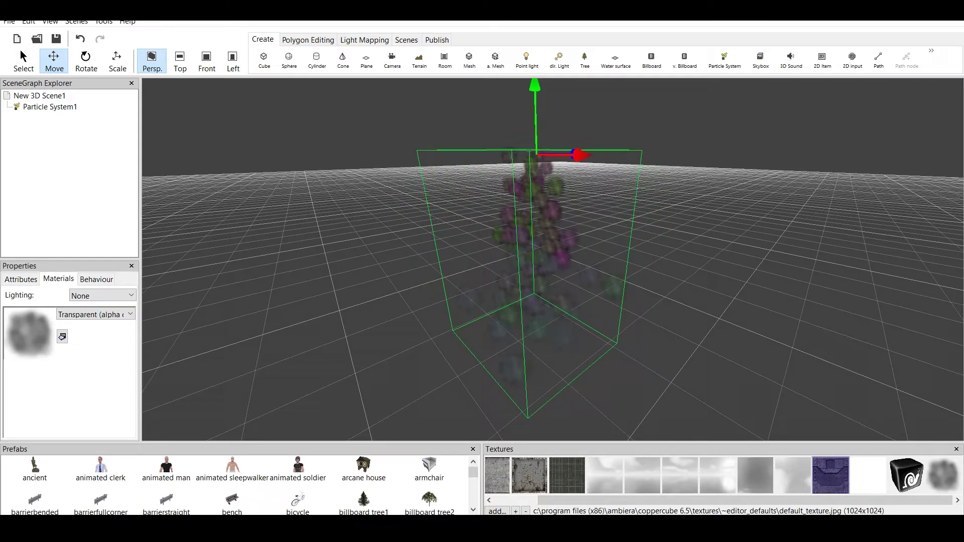
pyautogui.click(62, 337)
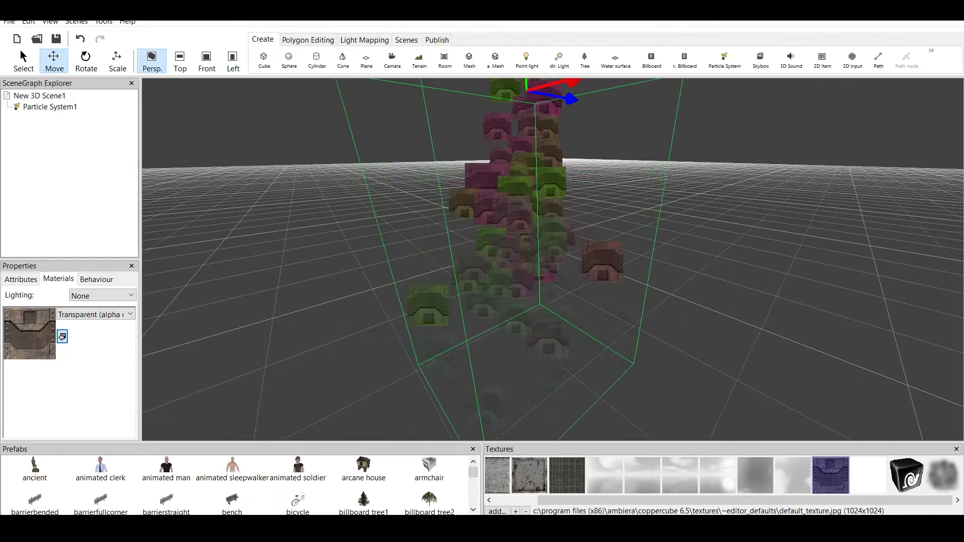
# Step: Replace the particle texture with default_billboard.png, followed by metalpanel.jpg
pyautogui.click(907, 475)
pyautogui.click(62, 337)
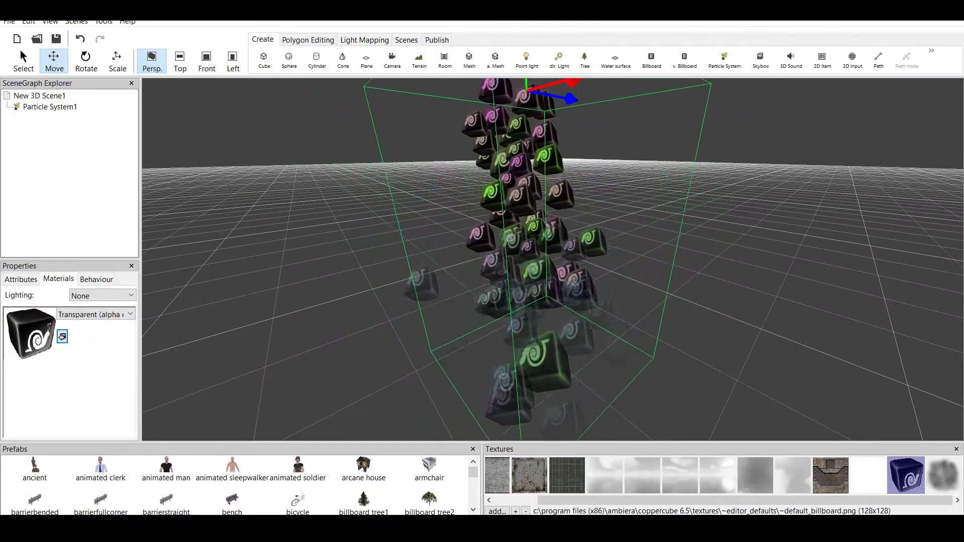
pyautogui.click(530, 475)
pyautogui.click(62, 337)
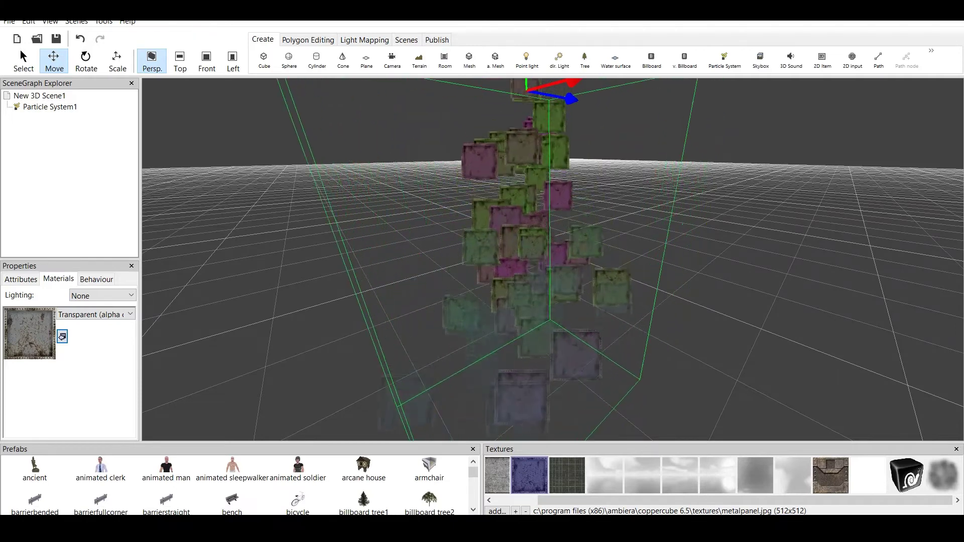
# Step: Try the Transparent (add) material type on the metal panel particles, and return to the Transparent alpha channel type
pyautogui.click(95, 314)
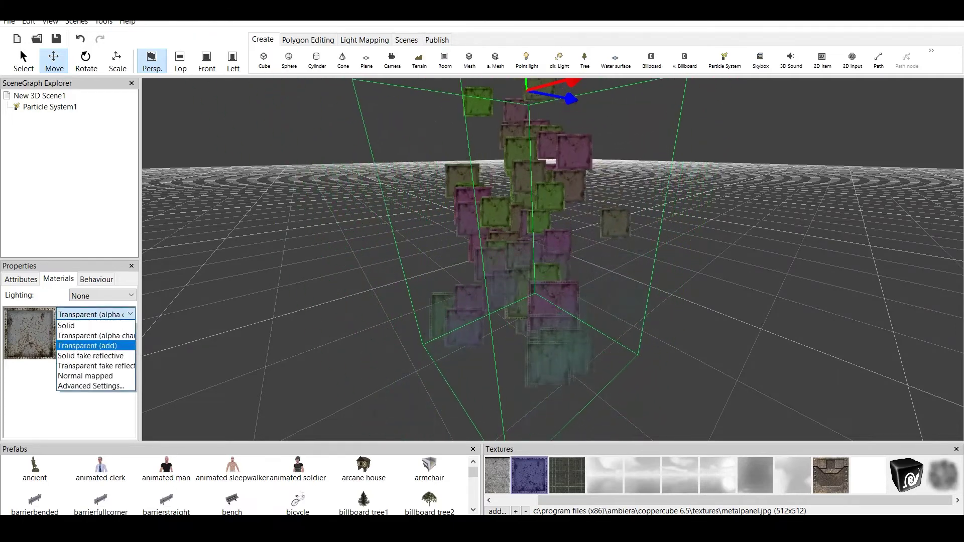
pyautogui.click(87, 345)
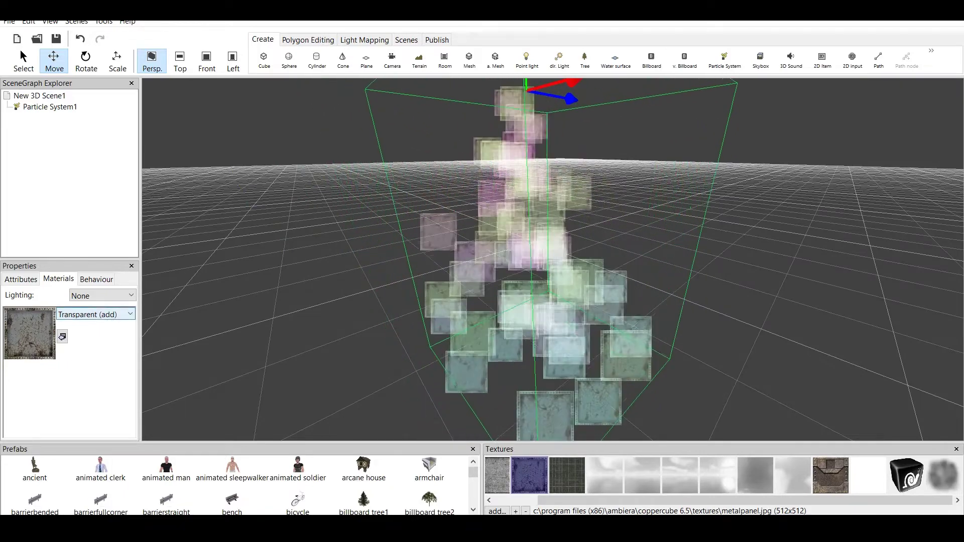
pyautogui.click(96, 315)
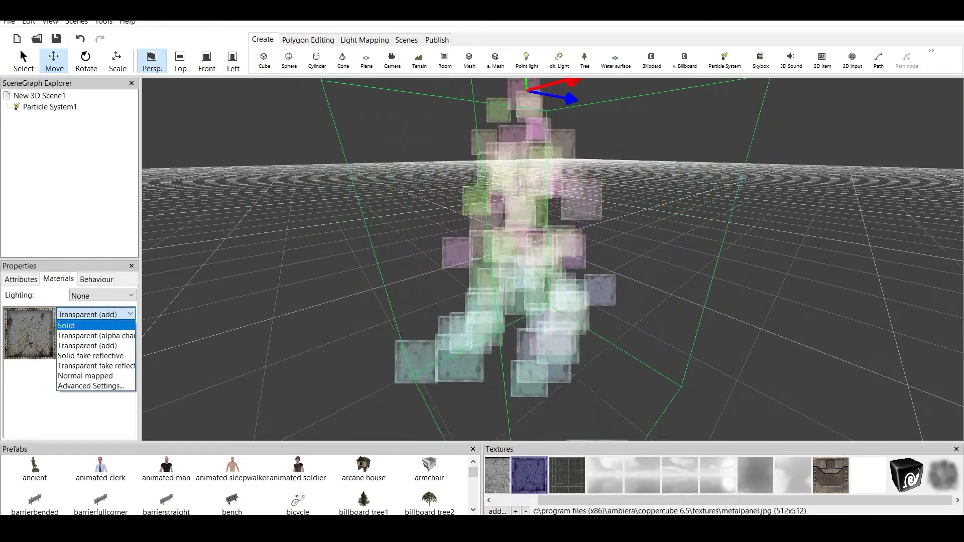
pyautogui.click(91, 336)
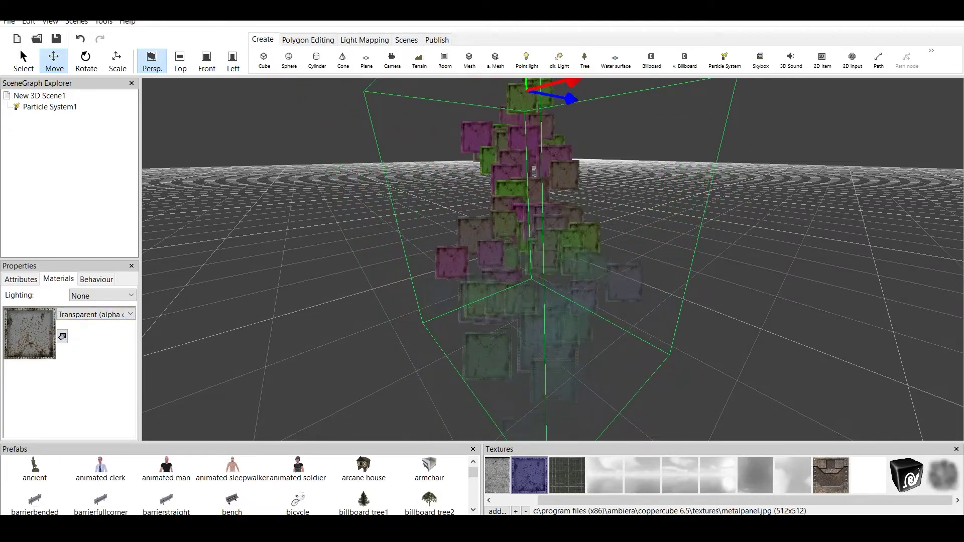
# Step: Delete the particle system from the scene
pyautogui.scroll(2, 553, 259)
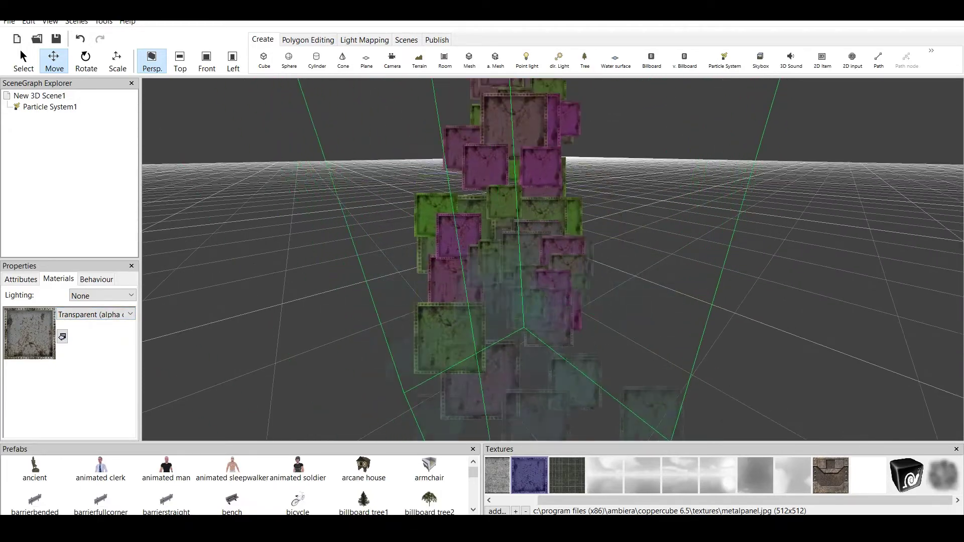
pyautogui.scroll(-4, 553, 259)
pyautogui.moveTo(552, 321); pyautogui.dragTo(522, 251, button='middle')
pyautogui.moveTo(459, 151); pyautogui.dragTo(475, 214, button='middle')
pyautogui.rightClick(462, 241)
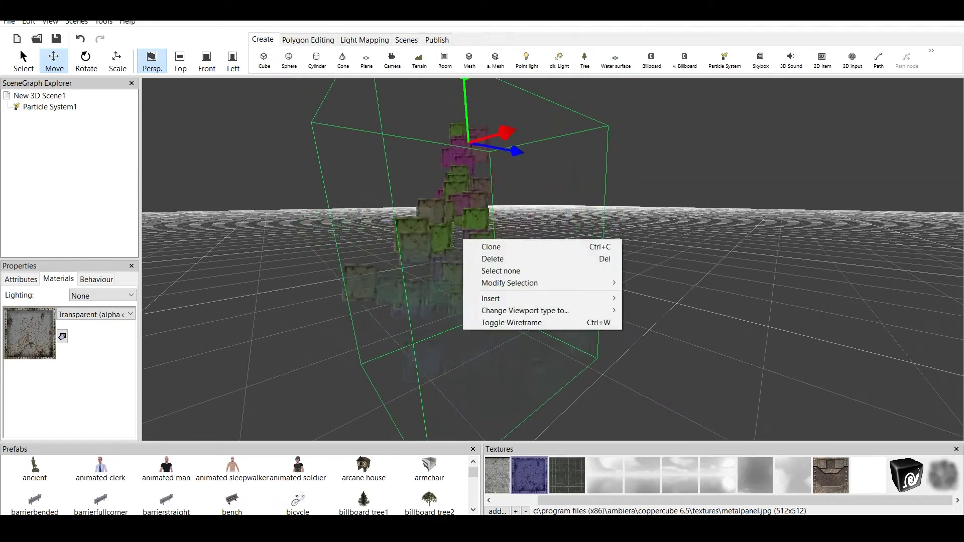
pyautogui.click(495, 258)
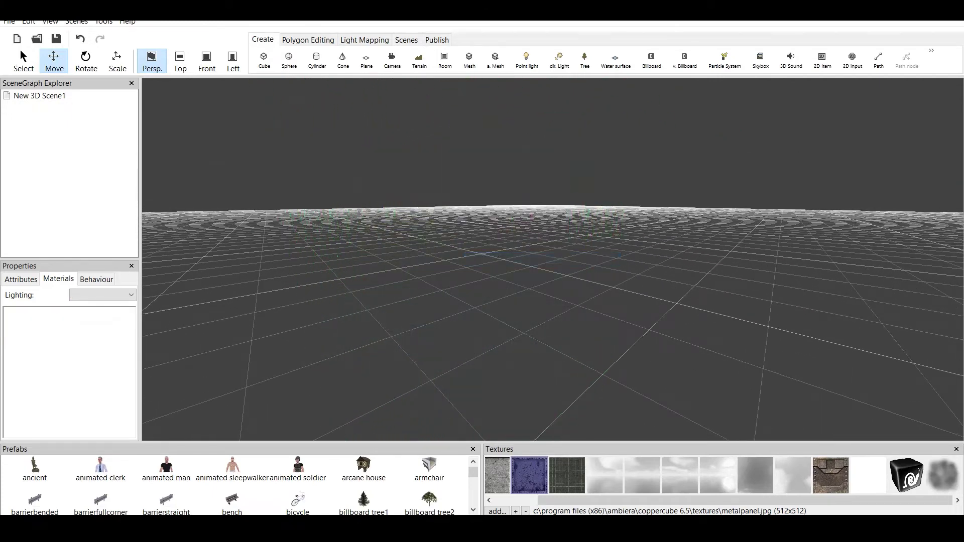
# Step: Insert the fire and black smoke prefabs into the scene
pyautogui.moveTo(495, 442); pyautogui.dragTo(495, 293)
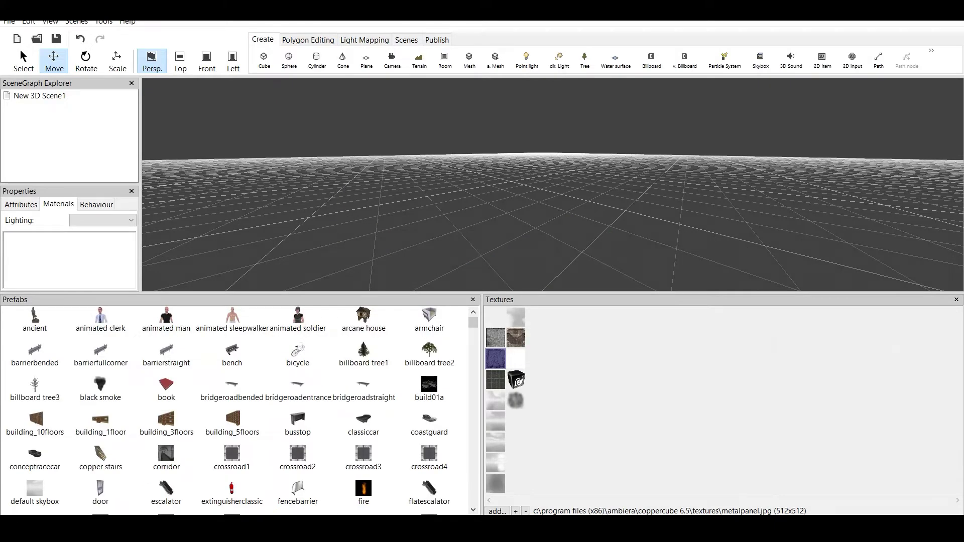
pyautogui.scroll(-1, 363, 451)
pyautogui.doubleClick(364, 454)
pyautogui.scroll(1, 228, 410)
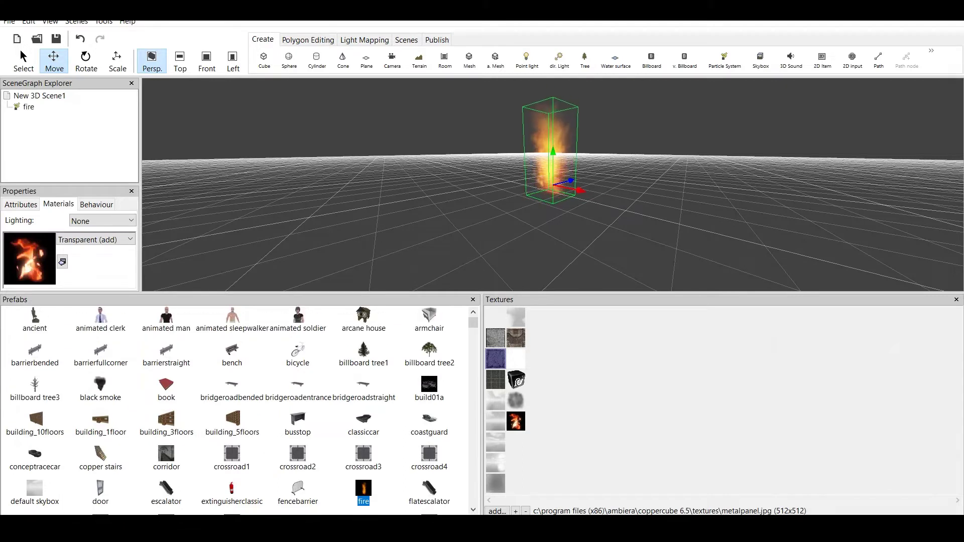
pyautogui.doubleClick(100, 389)
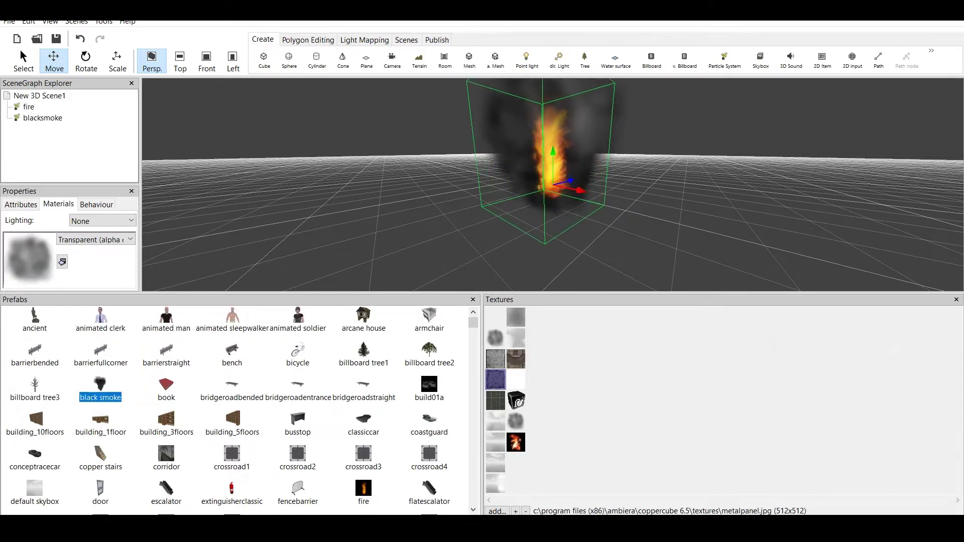
pyautogui.moveTo(552, 293); pyautogui.dragTo(552, 453)
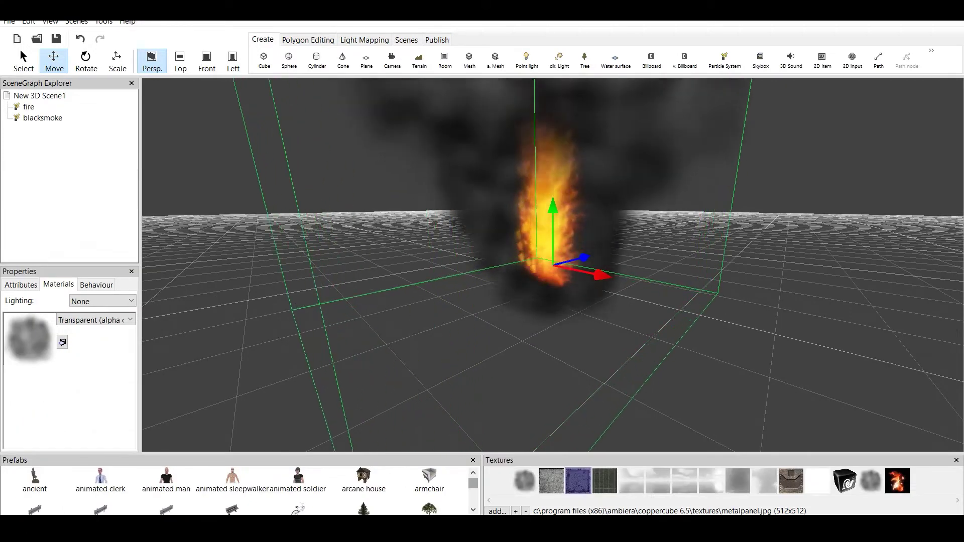
# Step: Move the black smoke away from the fire along its Z axis and look through its attributes
pyautogui.moveTo(583, 257); pyautogui.dragTo(431, 298)
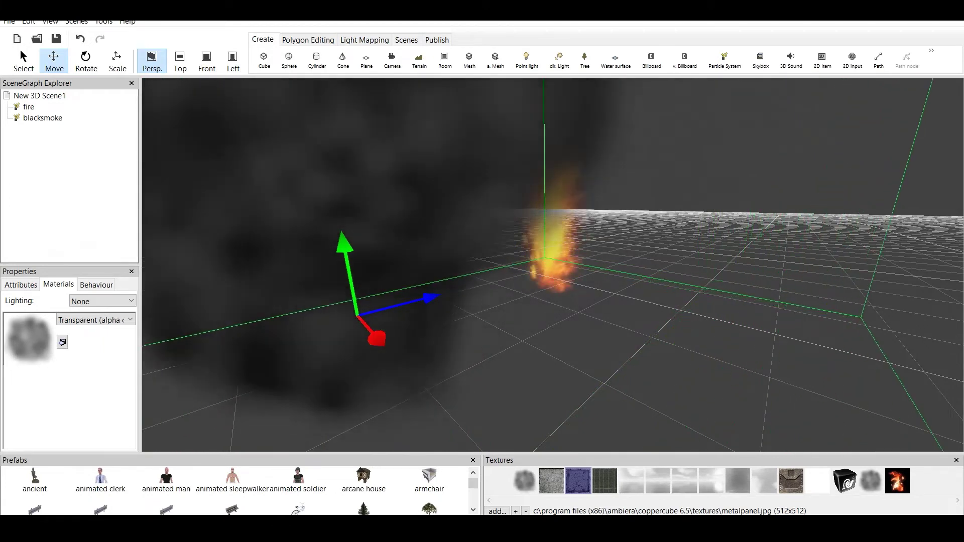
pyautogui.click(21, 285)
pyautogui.moveTo(130, 326); pyautogui.dragTo(130, 417)
pyautogui.scroll(6, 69, 371)
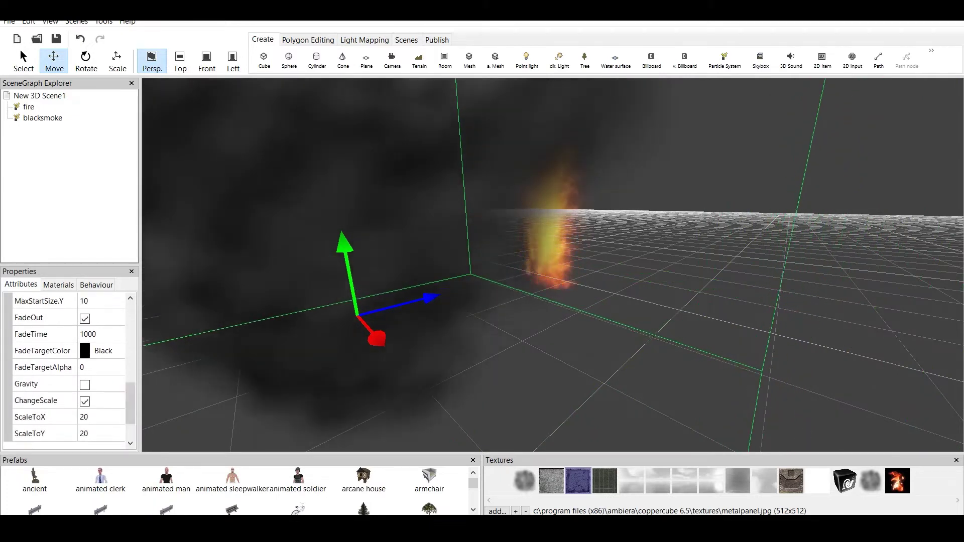
pyautogui.scroll(2, 68, 371)
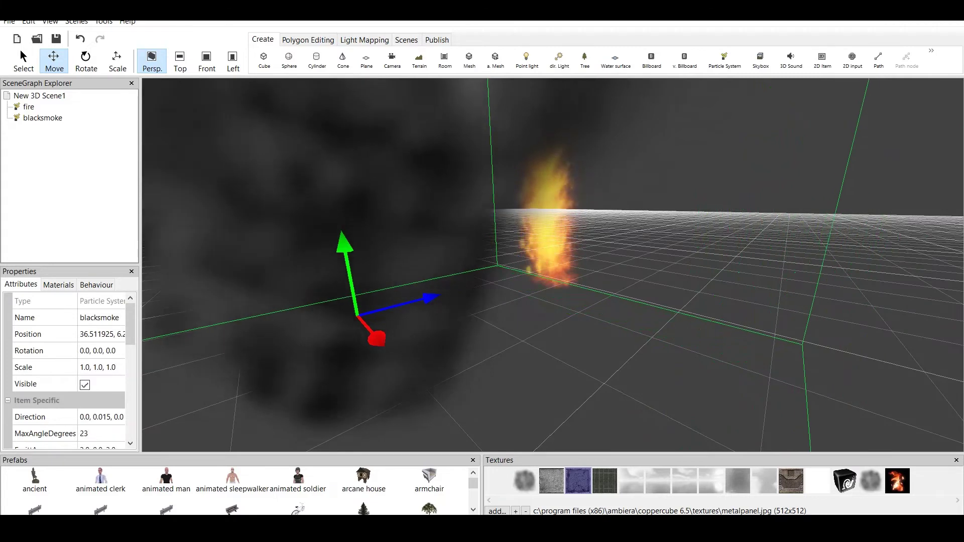
# Step: Apply the brightfire.jpg texture to the black smoke and set its material type to Transparent (add)
pyautogui.click(58, 284)
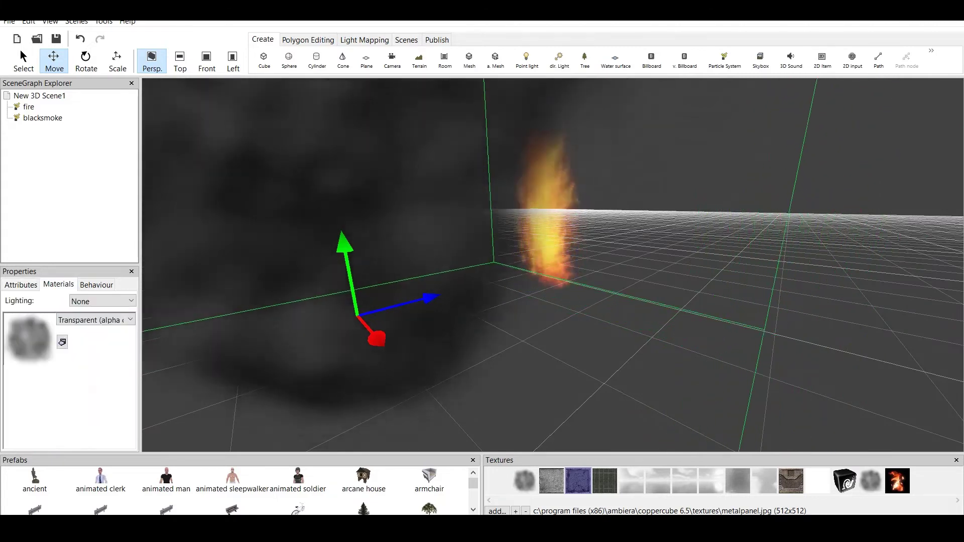
pyautogui.click(897, 481)
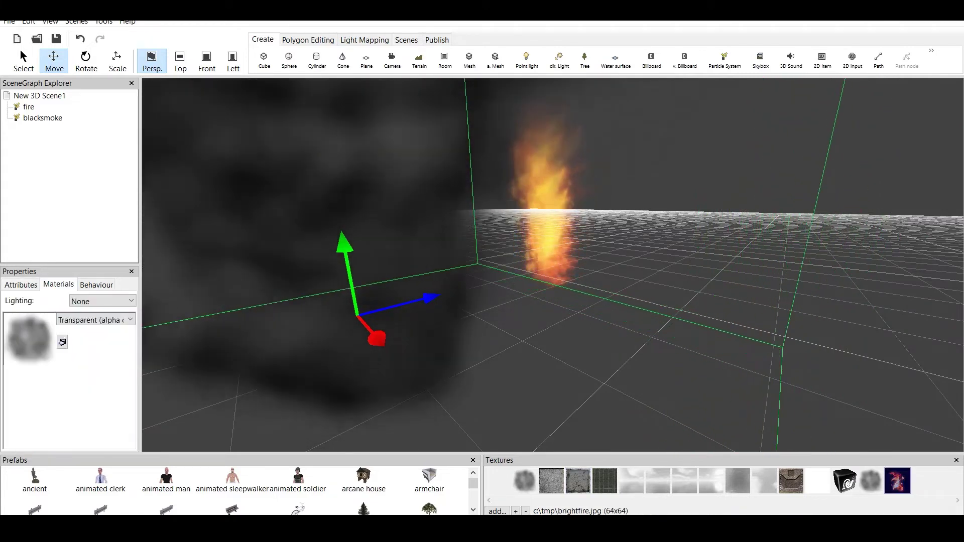
pyautogui.click(62, 342)
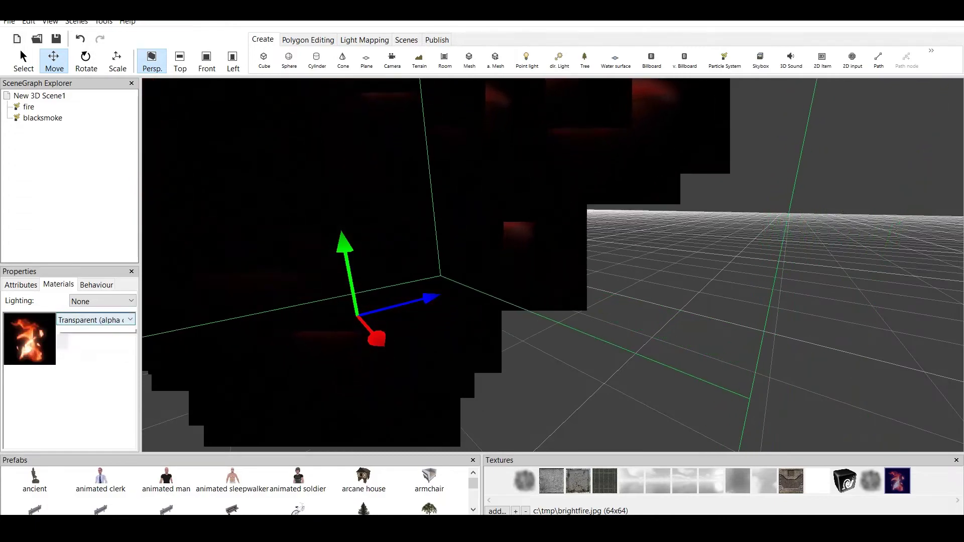
pyautogui.click(95, 319)
pyautogui.click(88, 352)
# Step: Examine the large flame effect beside the small fire from several angles and distances
pyautogui.scroll(-2, 553, 265)
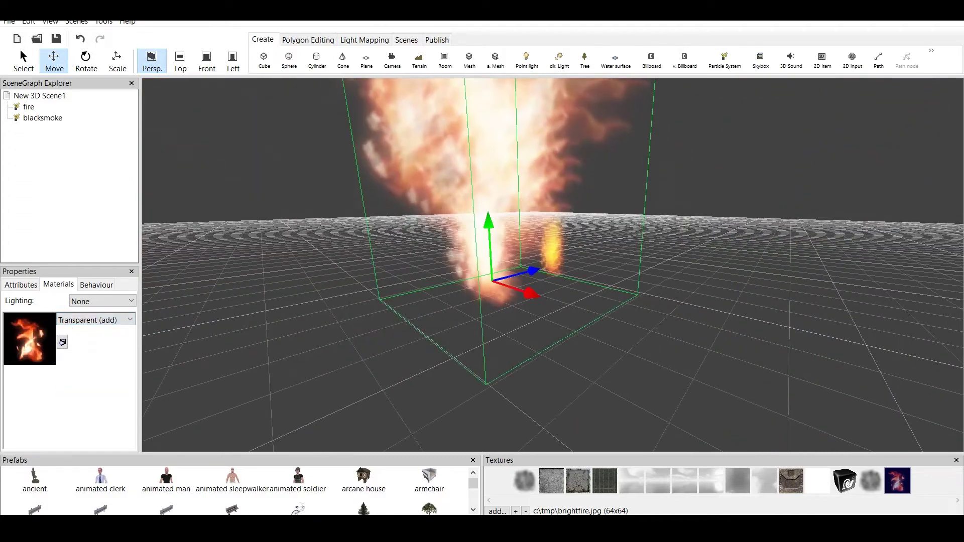
pyautogui.moveTo(553, 265); pyautogui.dragTo(553, 389, button='middle')
pyautogui.scroll(-1, 553, 265)
pyautogui.scroll(2, 553, 265)
pyautogui.moveTo(553, 266); pyautogui.dragTo(611, 272, button='middle')
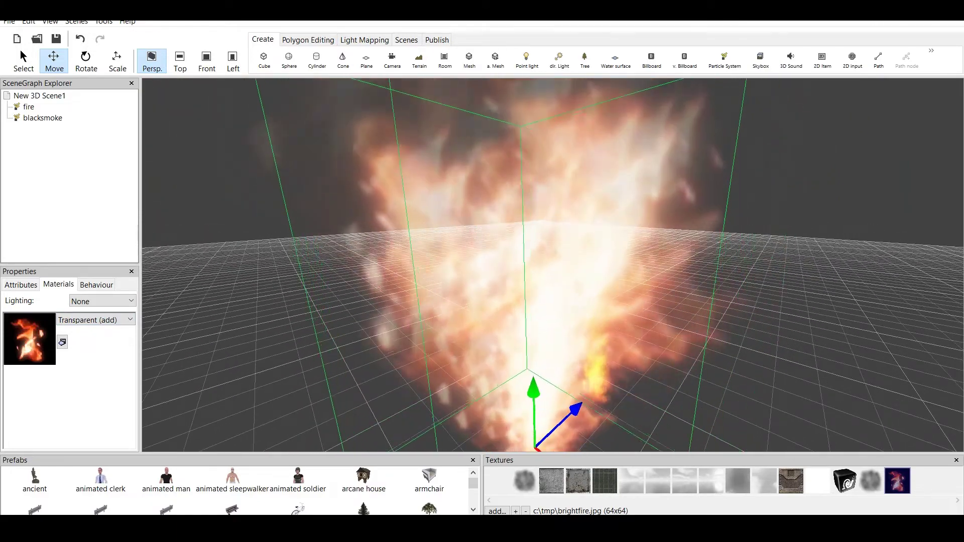
pyautogui.moveTo(553, 266); pyautogui.dragTo(481, 237, button='middle')
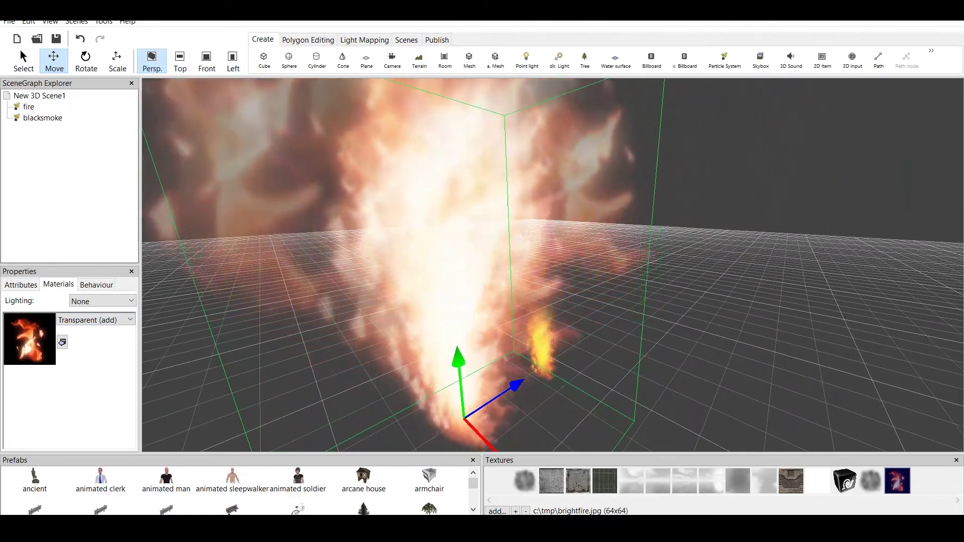
pyautogui.scroll(2, 553, 265)
pyautogui.moveTo(553, 265); pyautogui.dragTo(693, 306, button='middle')
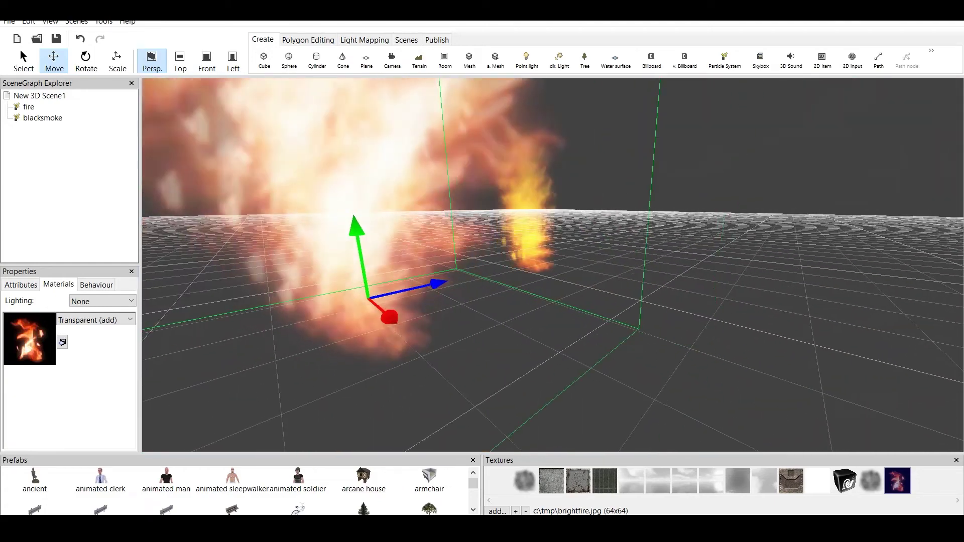
pyautogui.scroll(-3, 553, 265)
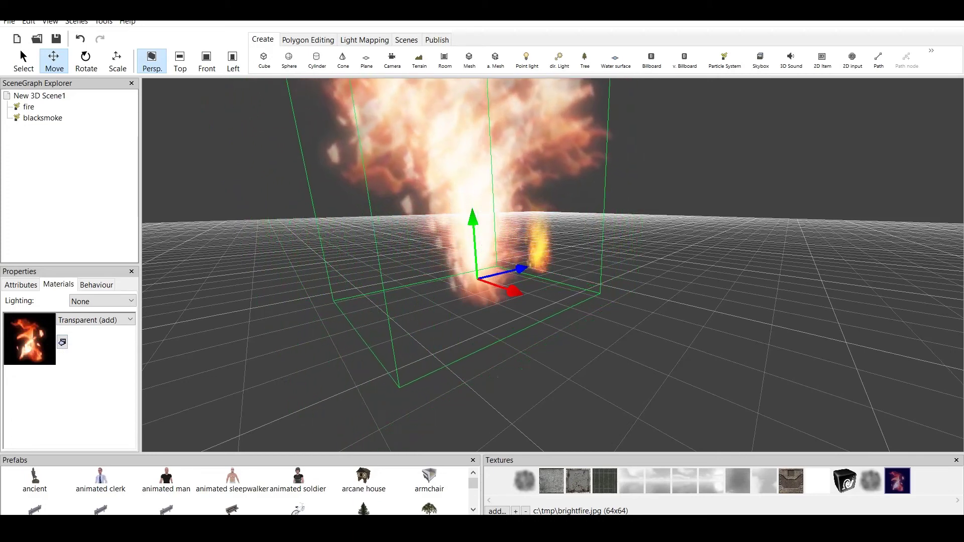
pyautogui.scroll(2, 553, 265)
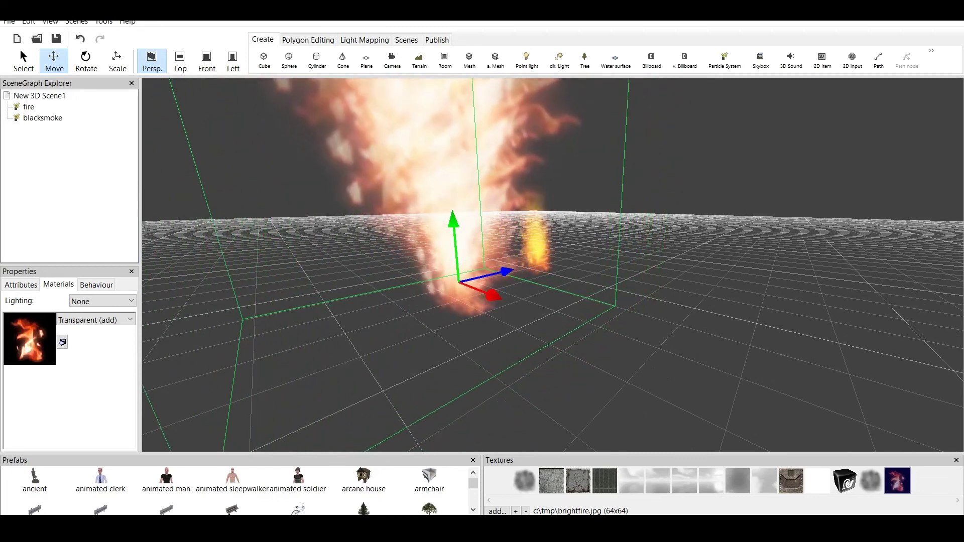
pyautogui.scroll(1, 552, 265)
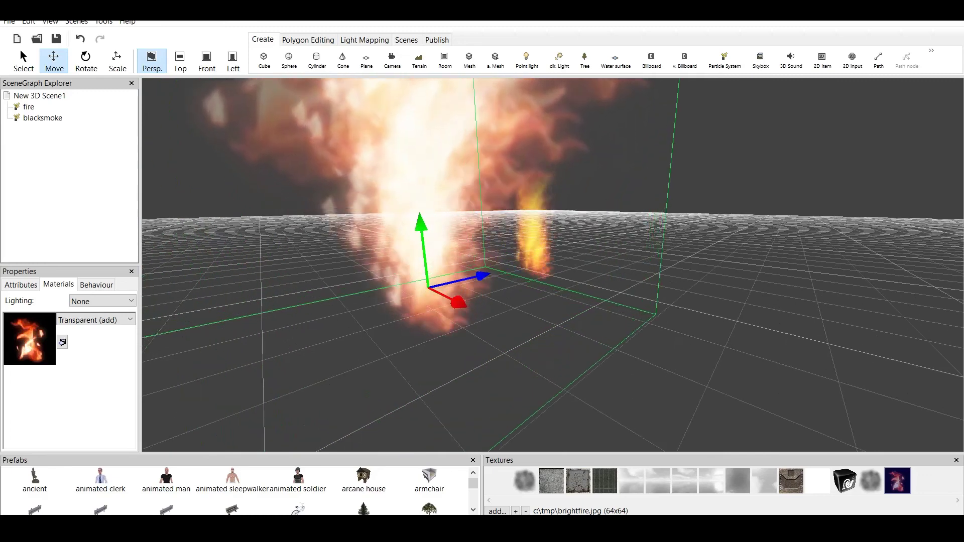
pyautogui.scroll(-1, 552, 265)
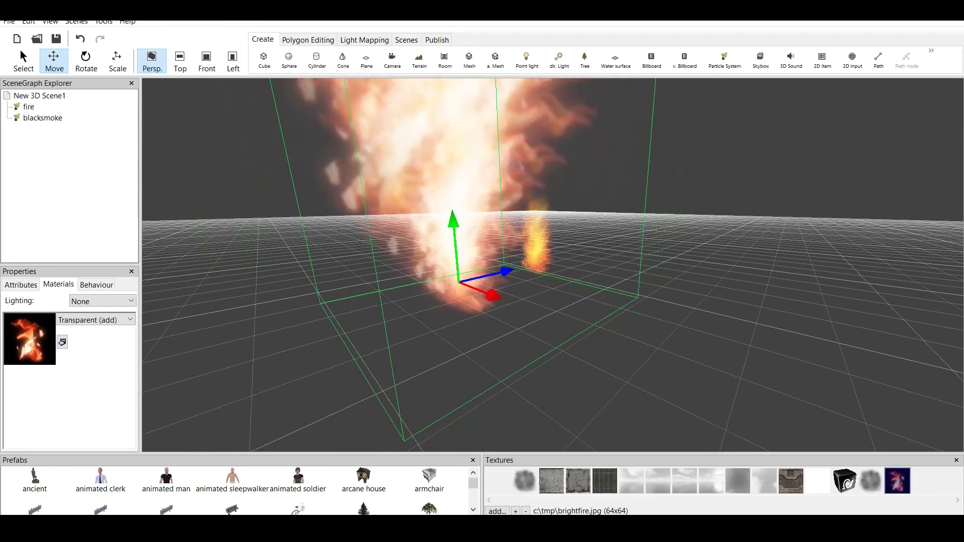